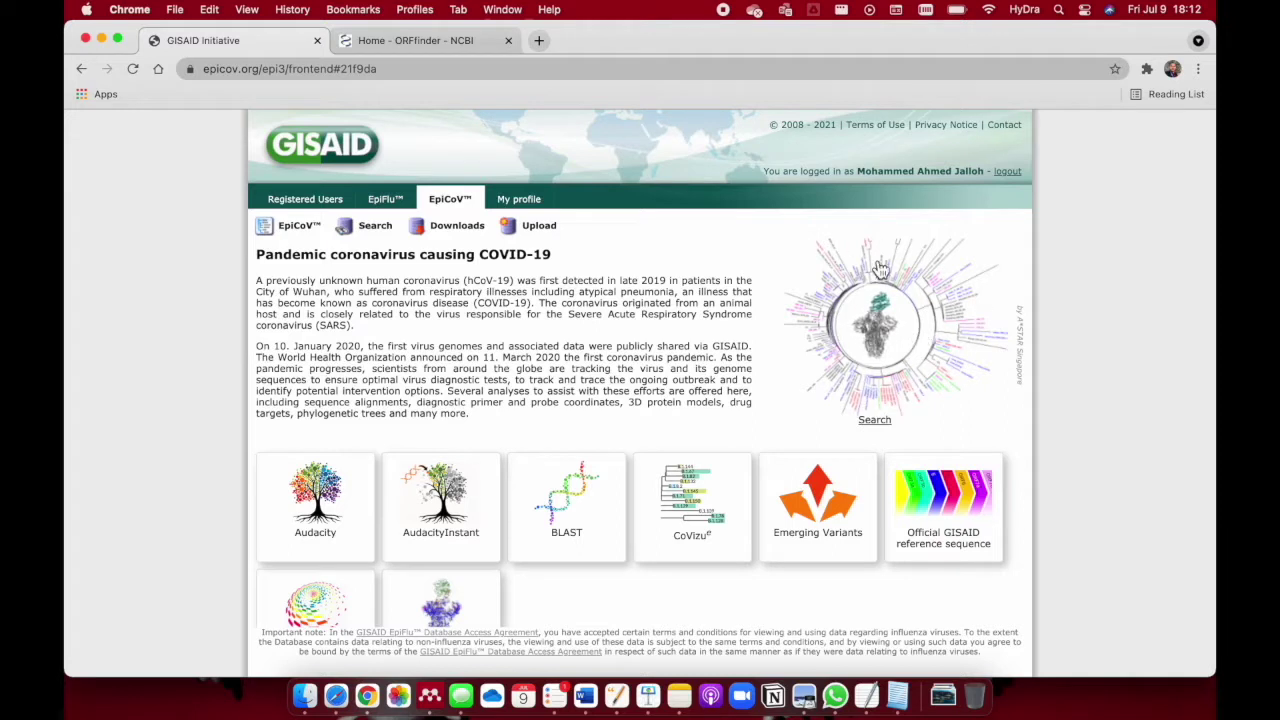
# Step: Open the EpiCoV virus search, listing 2,270,993 hCoV-19 records
pyautogui.click(856, 332)
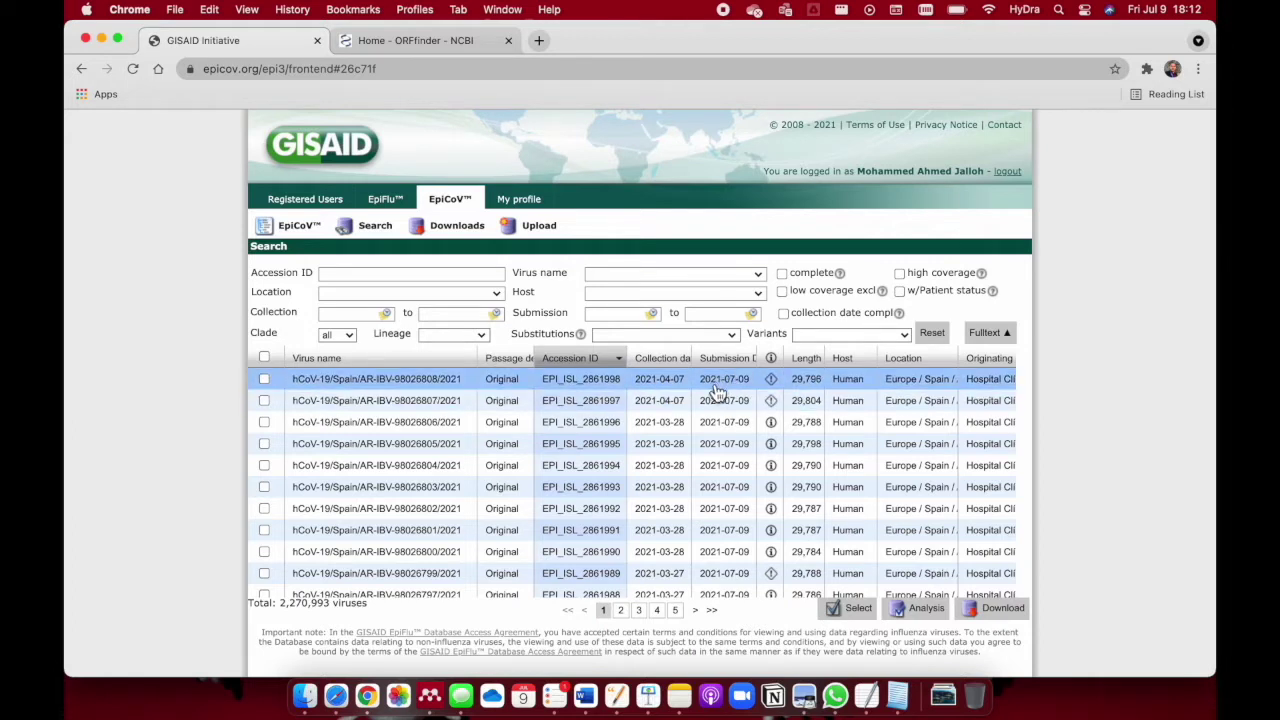
# Step: Open the details of the top record, a Spanish hCoV-19 sample submitted 2021-07-09
pyautogui.click(777, 384)
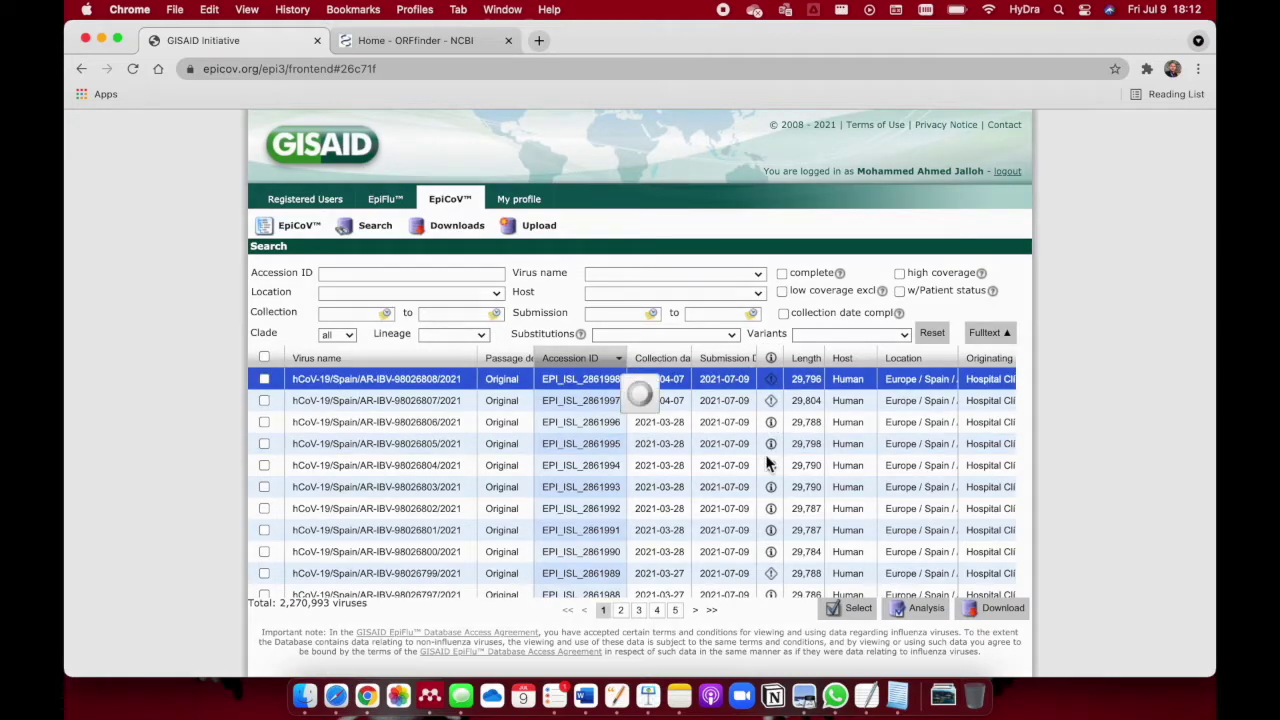
# Step: Review hCoV-19/Spain/AR-IBV-98026808/2021's sample details, highlighting its country and patient age 38
pyautogui.scroll(-10, 566, 335)
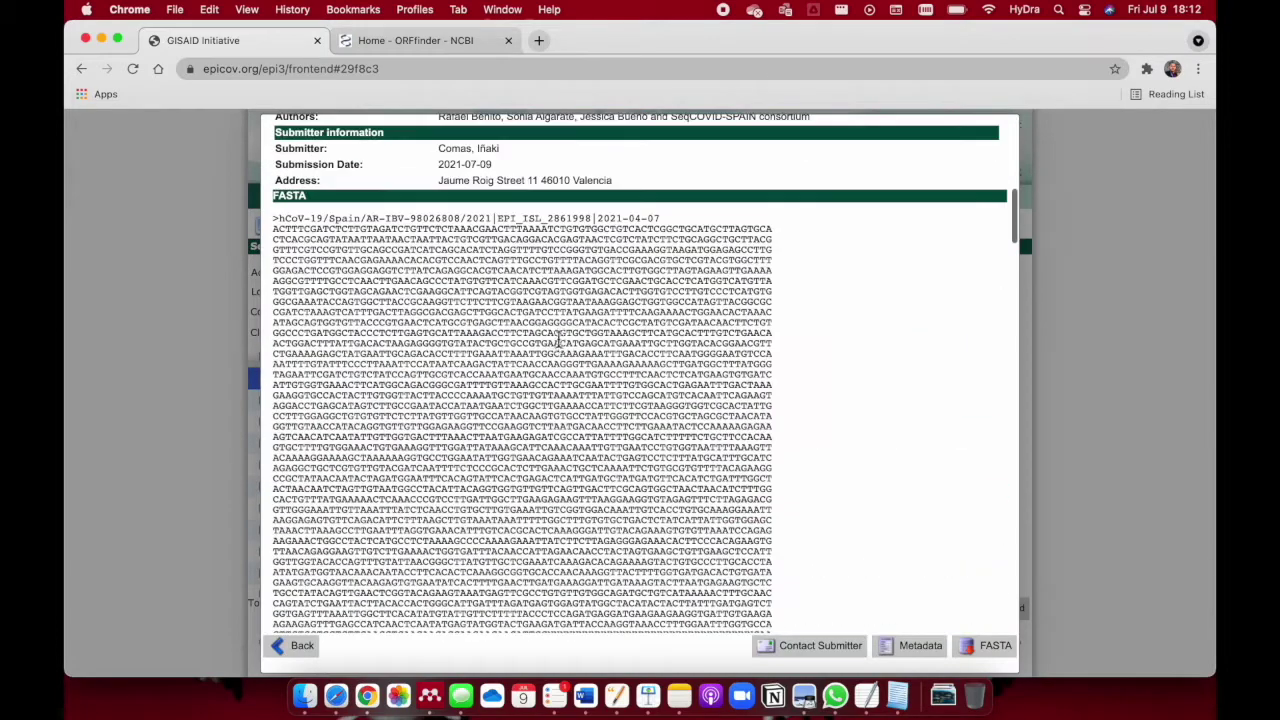
pyautogui.scroll(10, 562, 345)
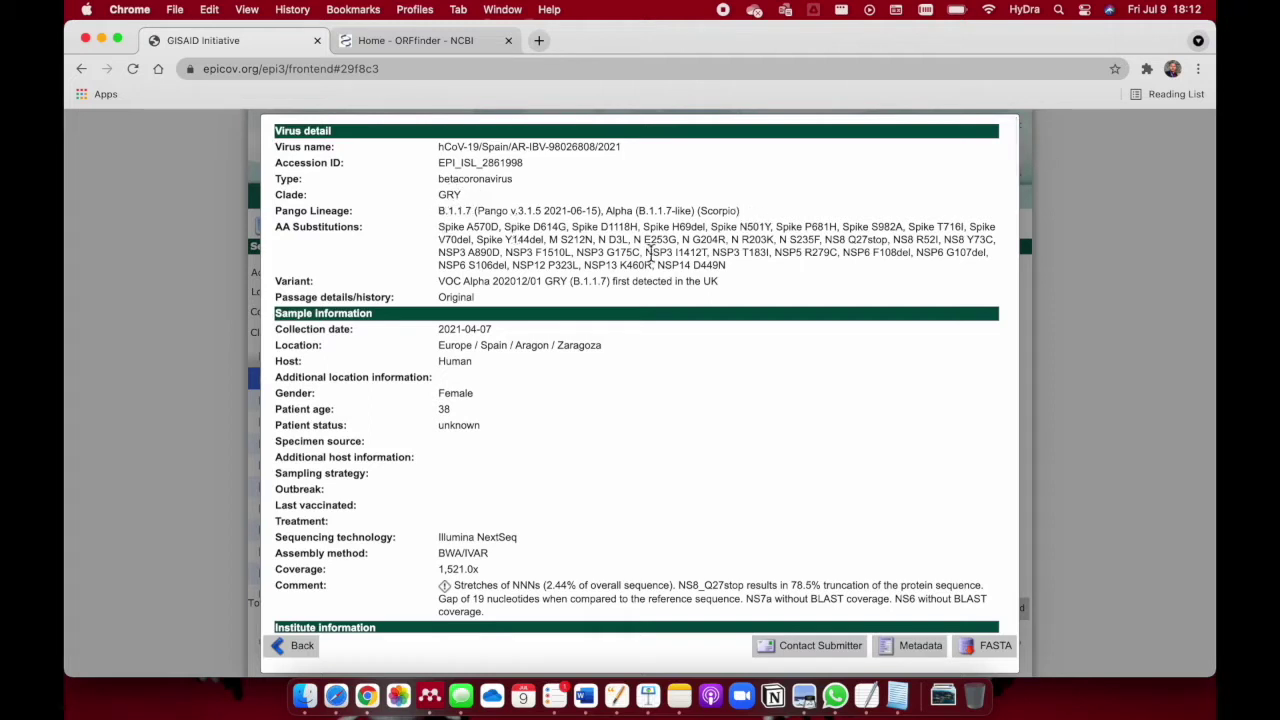
pyautogui.scroll(-3, 431, 231)
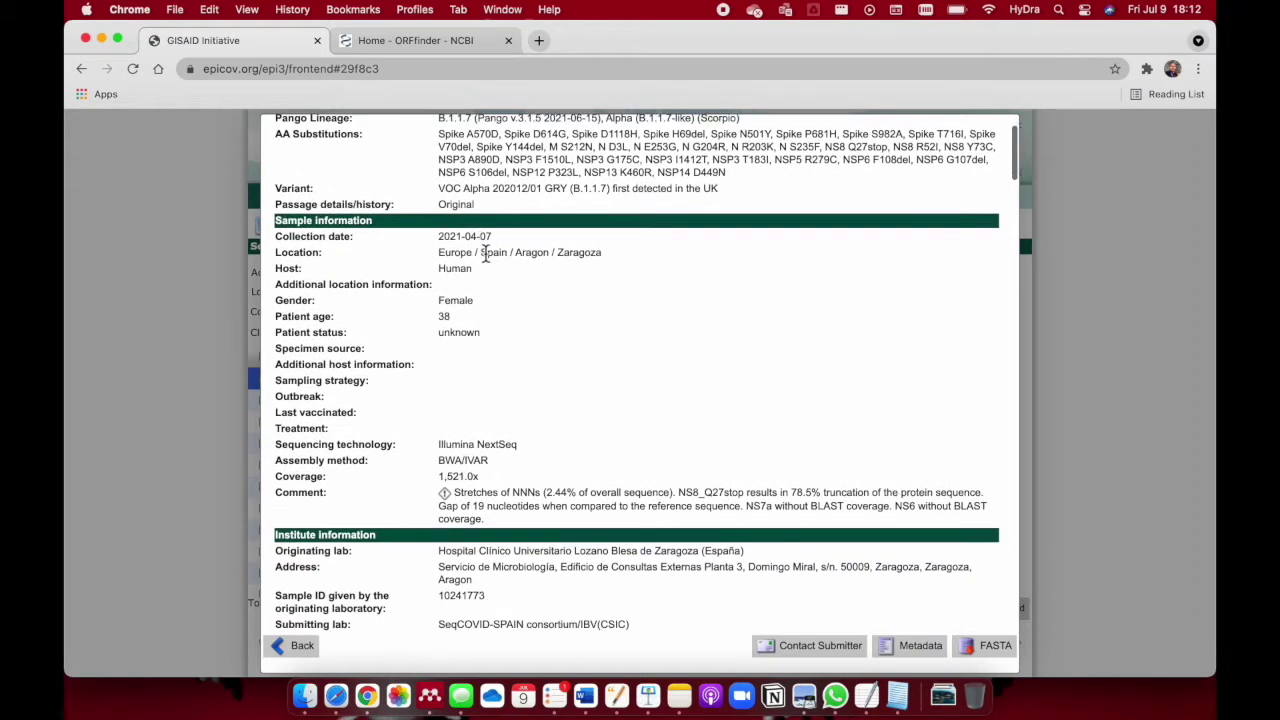
pyautogui.moveTo(480, 252); pyautogui.dragTo(516, 253)
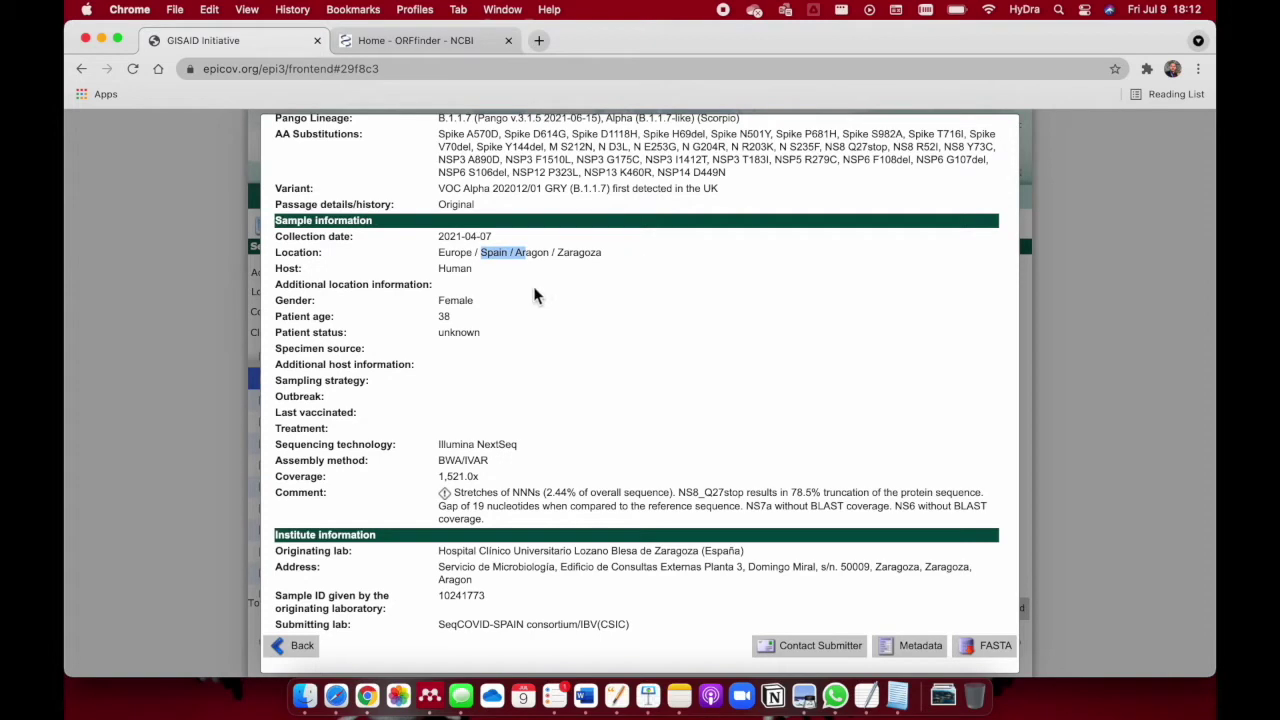
pyautogui.scroll(-1, 534, 291)
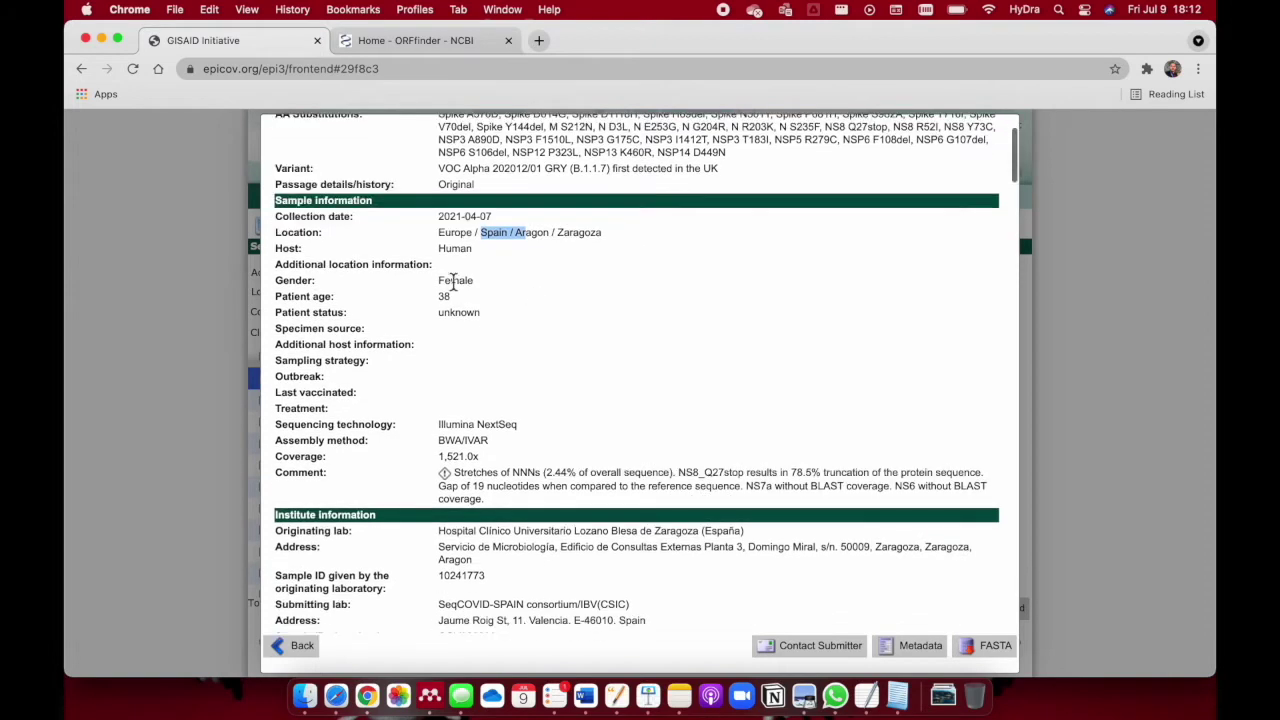
pyautogui.doubleClick(444, 298)
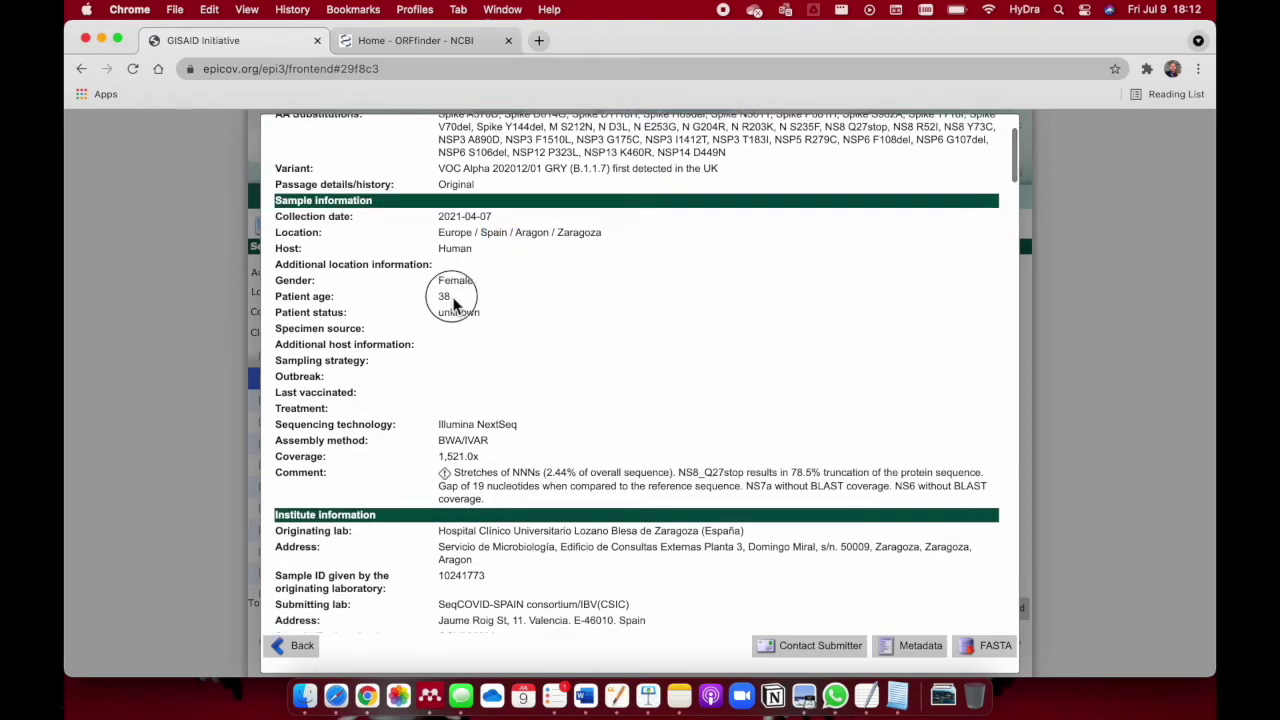
pyautogui.scroll(-8, 545, 340)
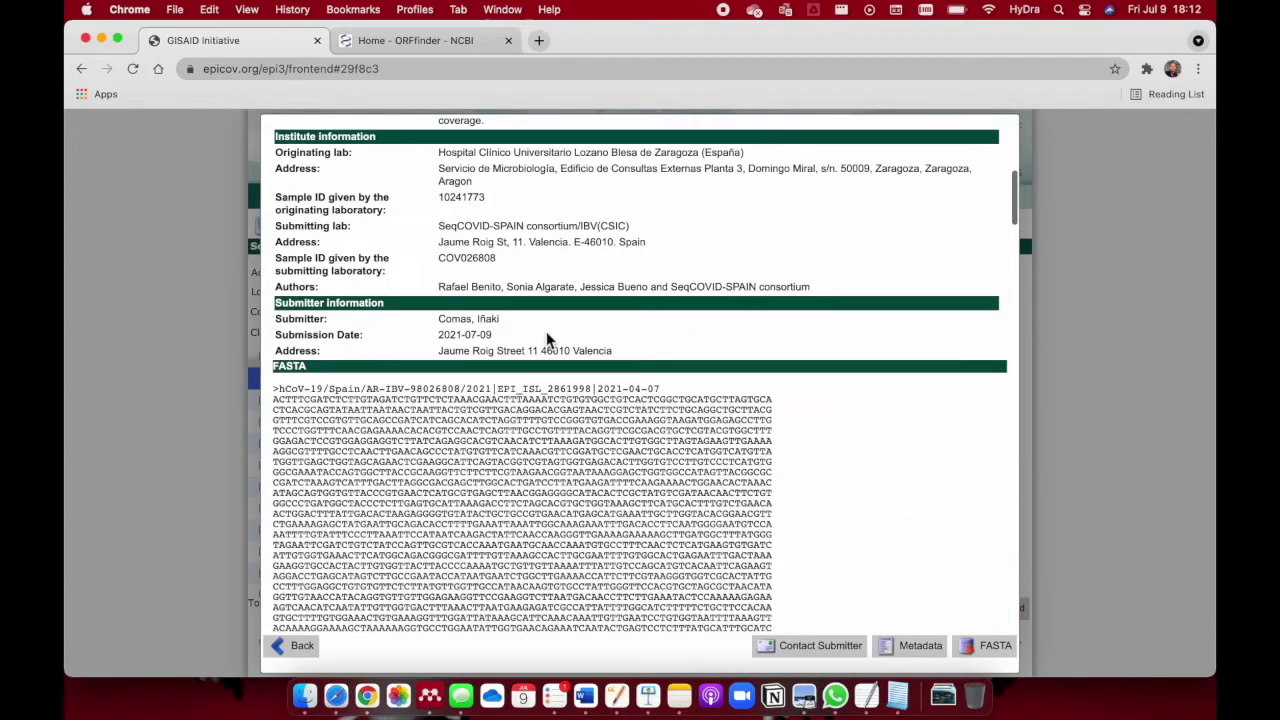
# Step: Scroll through the record's FASTA genome sequence, then close the NCBI ORFfinder tab
pyautogui.scroll(1, 545, 335)
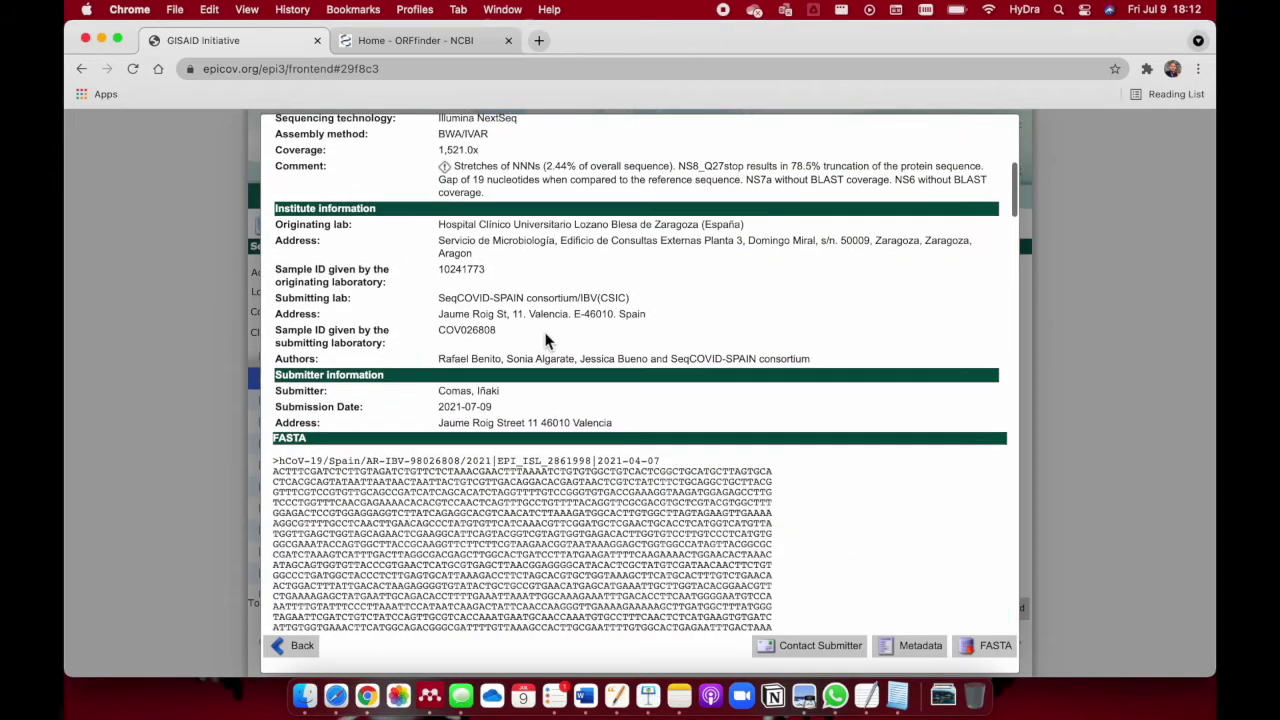
pyautogui.scroll(-3, 546, 338)
pyautogui.scroll(-3, 546, 338)
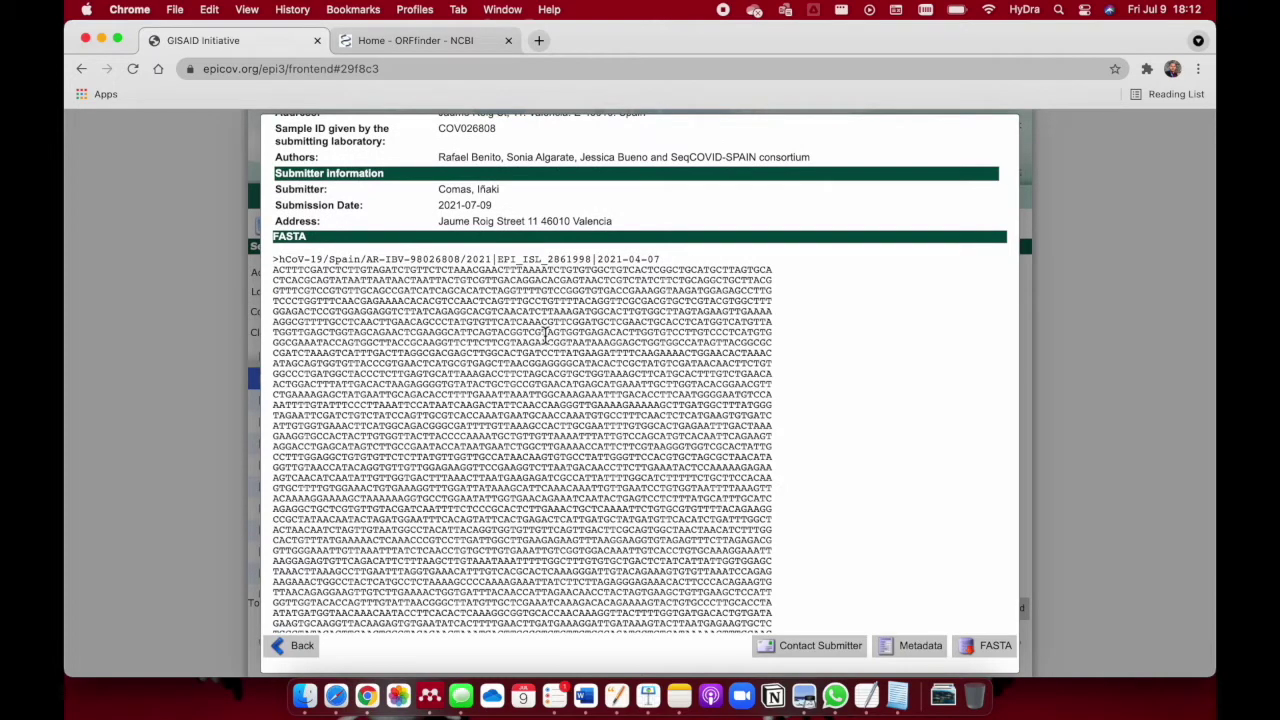
pyautogui.scroll(3, 545, 333)
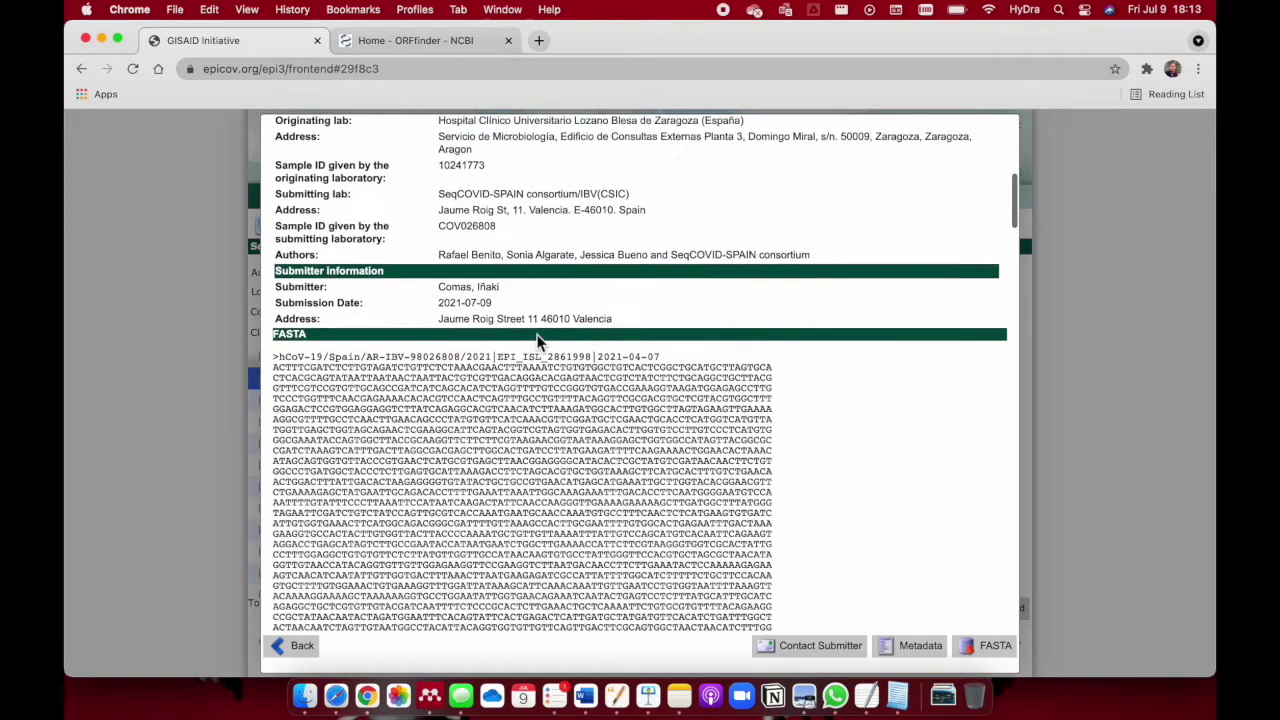
pyautogui.scroll(-1, 540, 341)
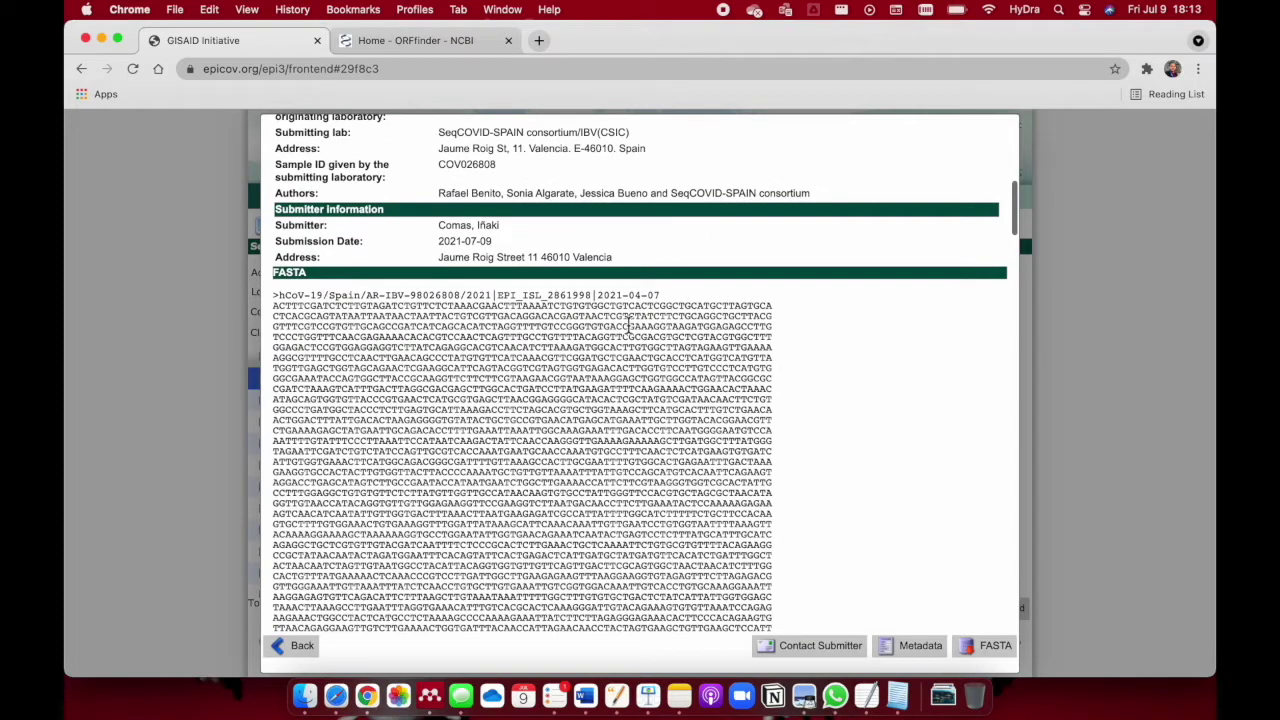
pyautogui.scroll(-3, 516, 372)
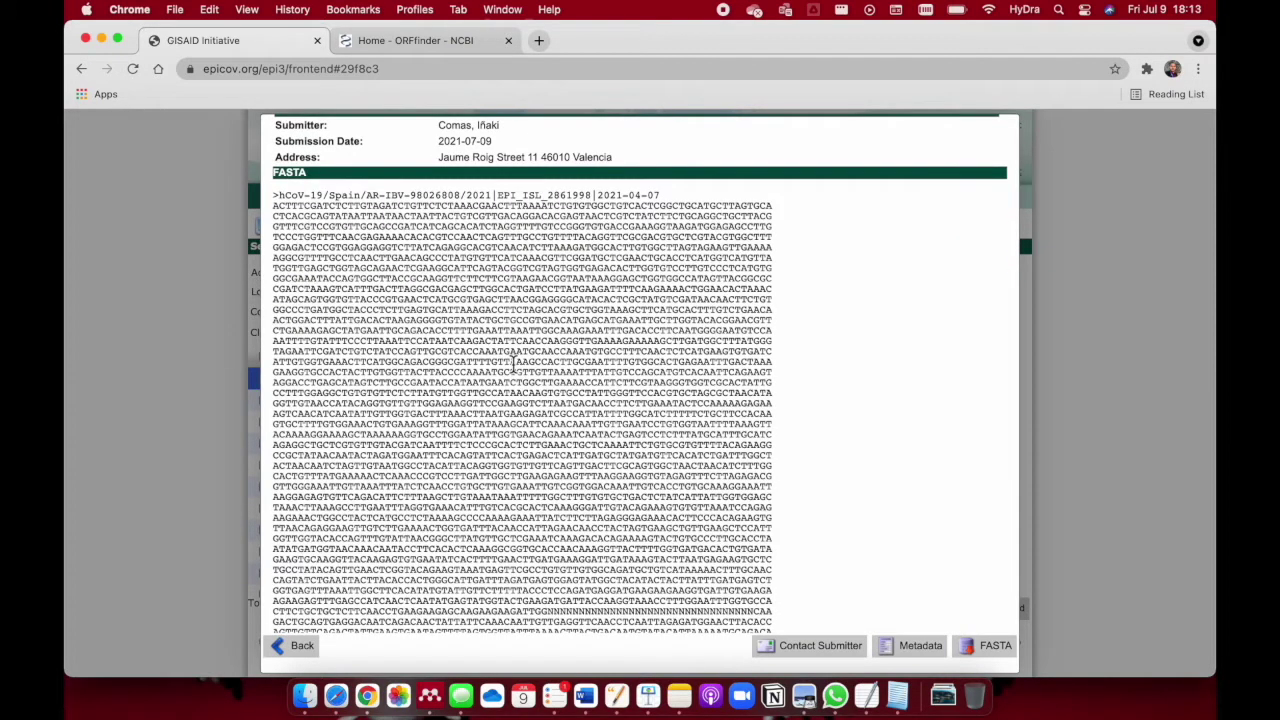
pyautogui.scroll(-10, 514, 365)
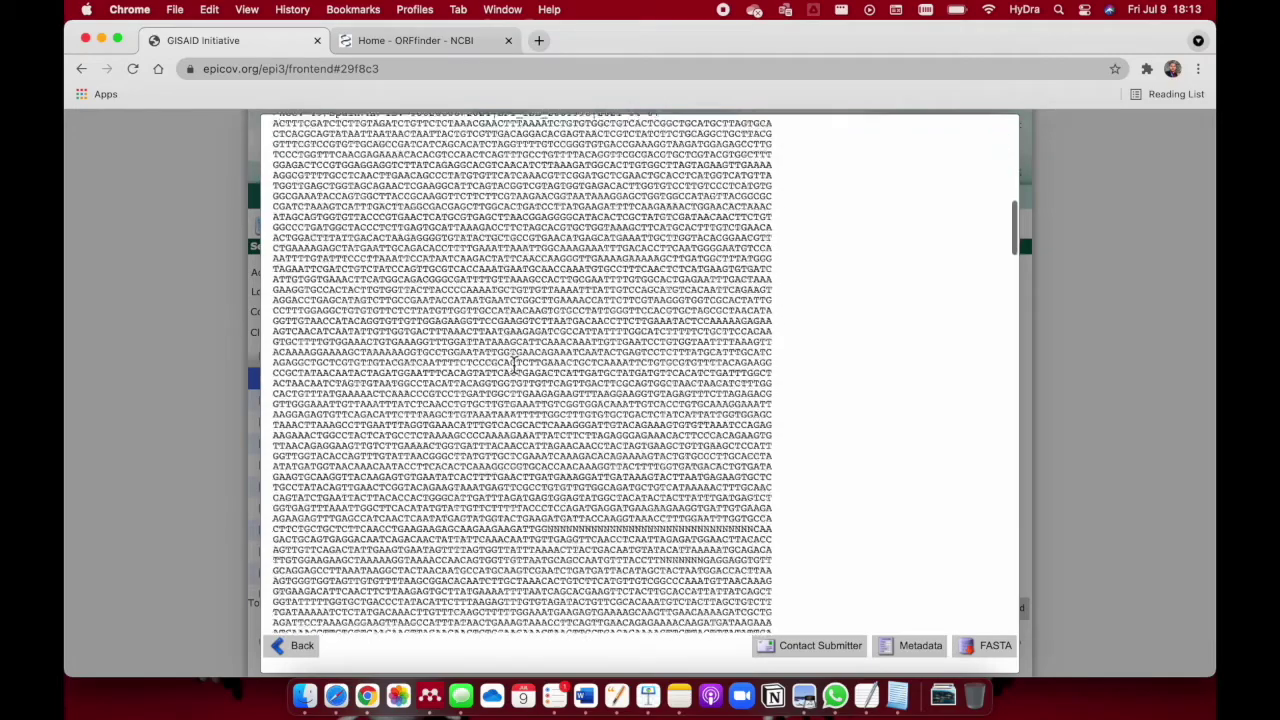
pyautogui.scroll(-15, 516, 365)
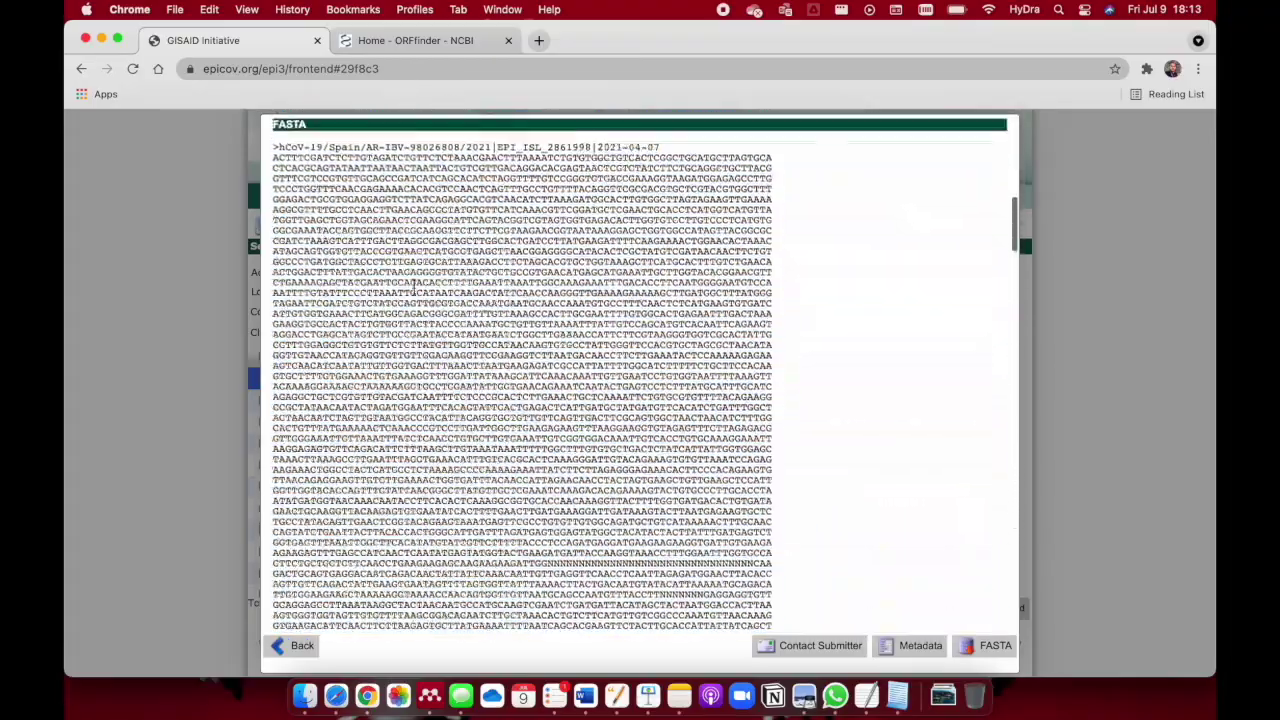
pyautogui.scroll(-1, 612, 495)
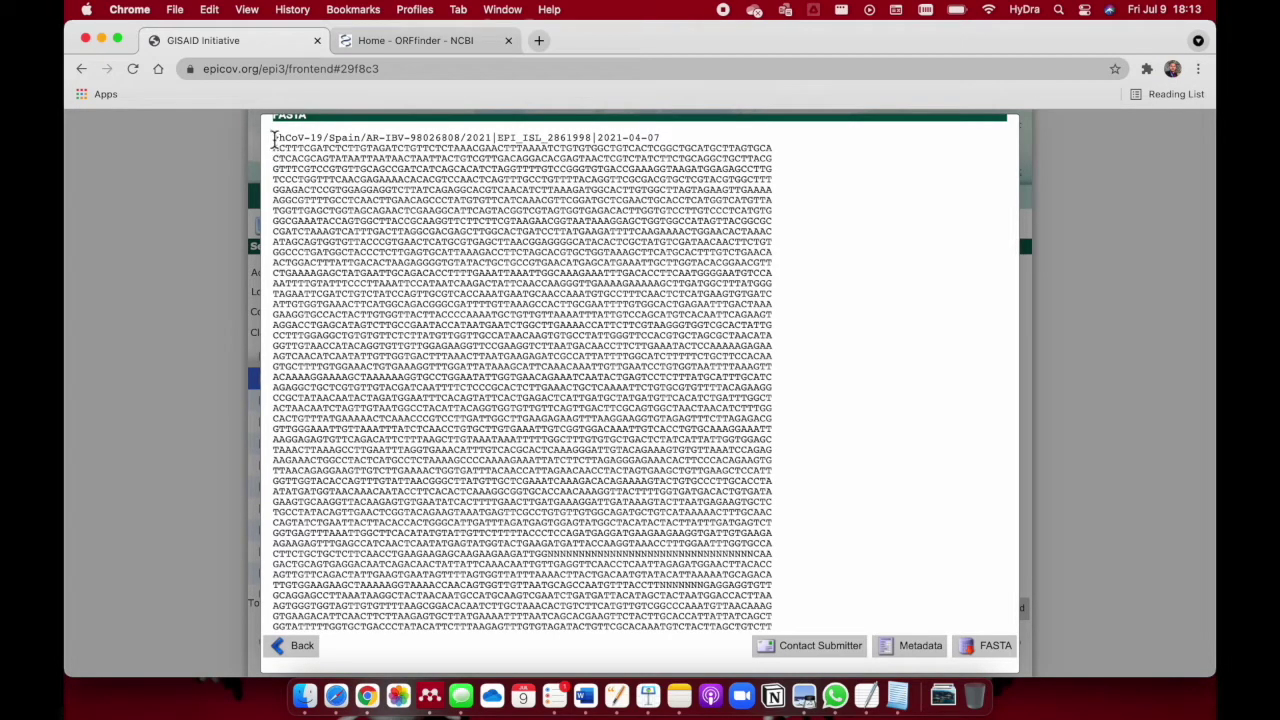
pyautogui.scroll(-15, 889, 414)
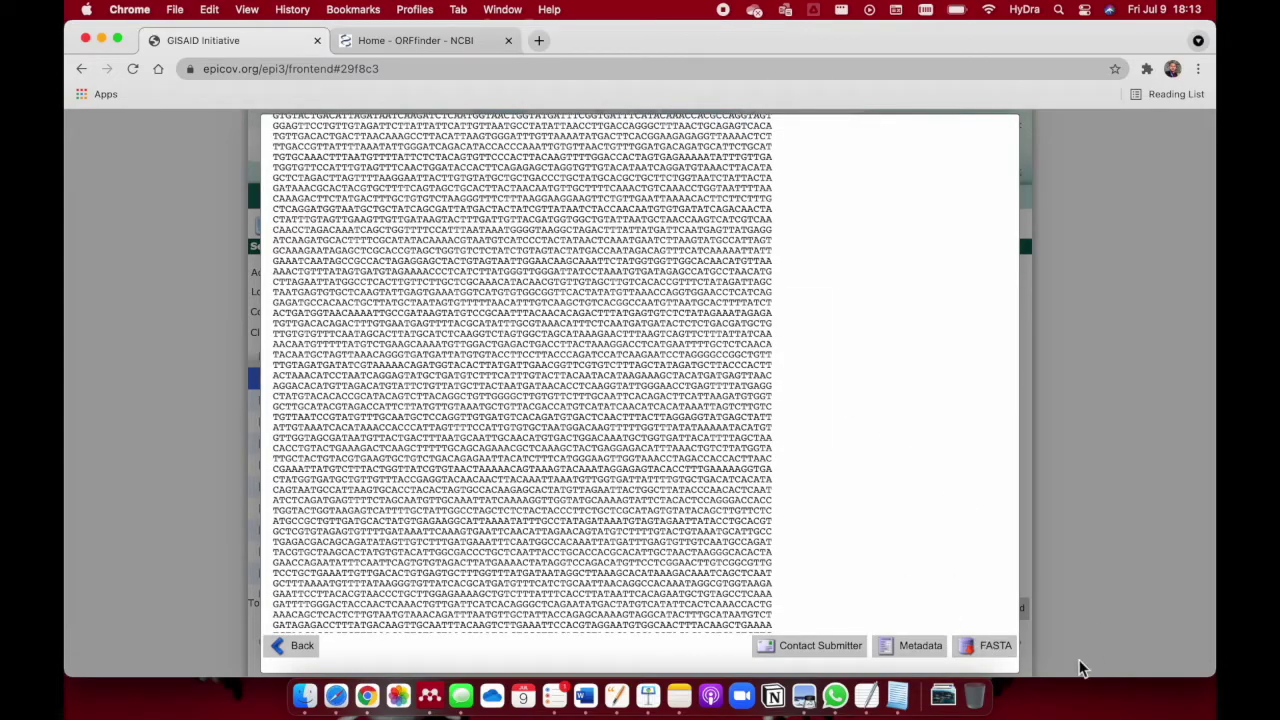
pyautogui.scroll(5, 402, 390)
pyautogui.scroll(15, 307, 195)
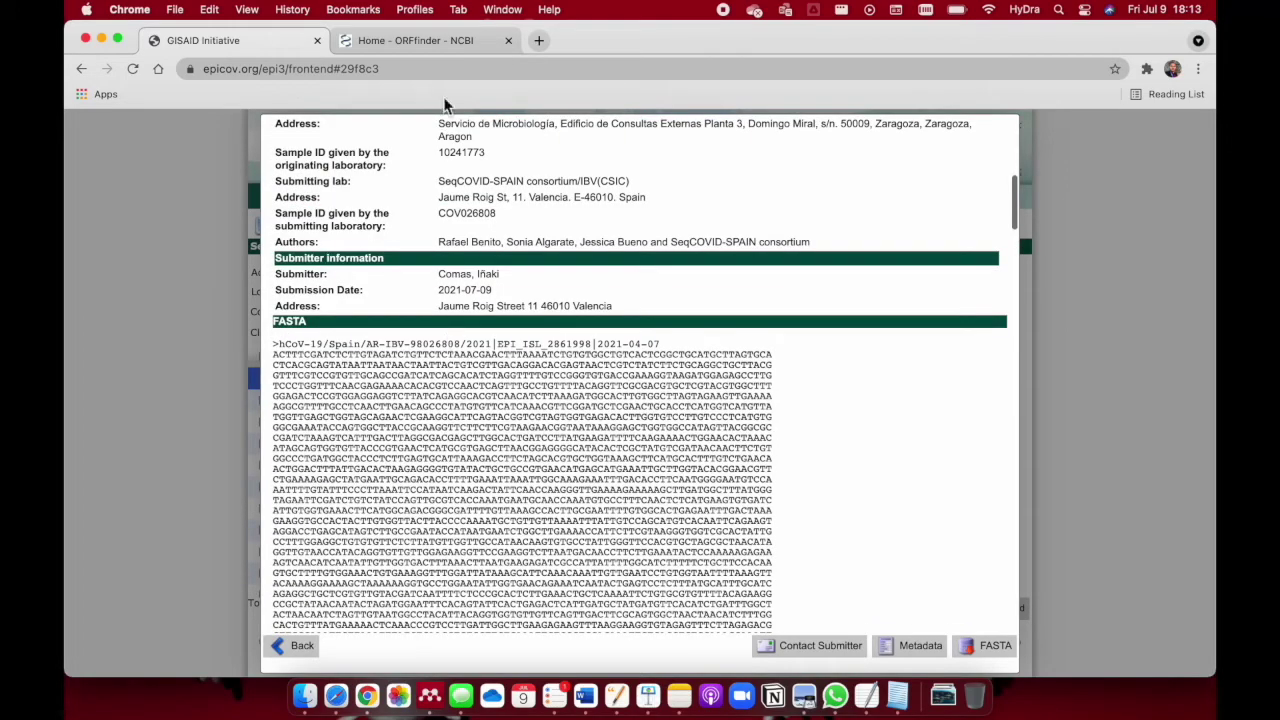
pyautogui.click(508, 40)
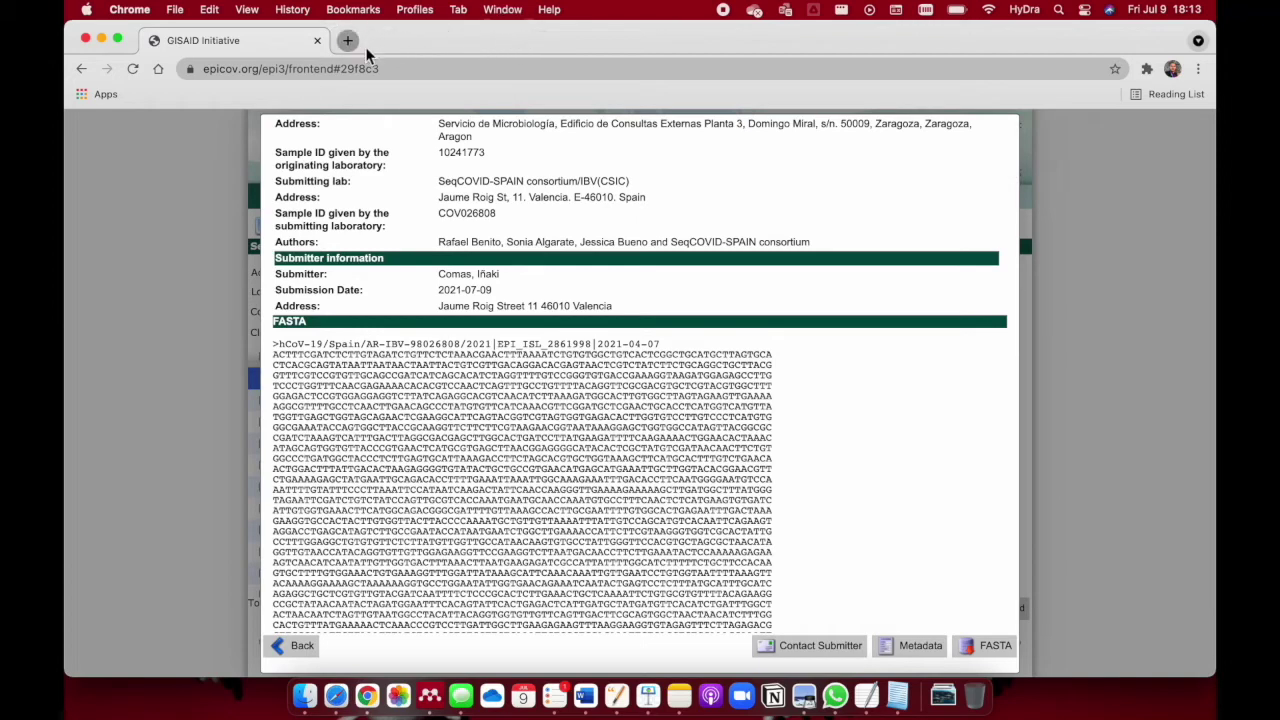
# Step: In a new tab, Google 'orf finder ncbi' and open the NCBI ORFfinder home page
pyautogui.click(364, 40)
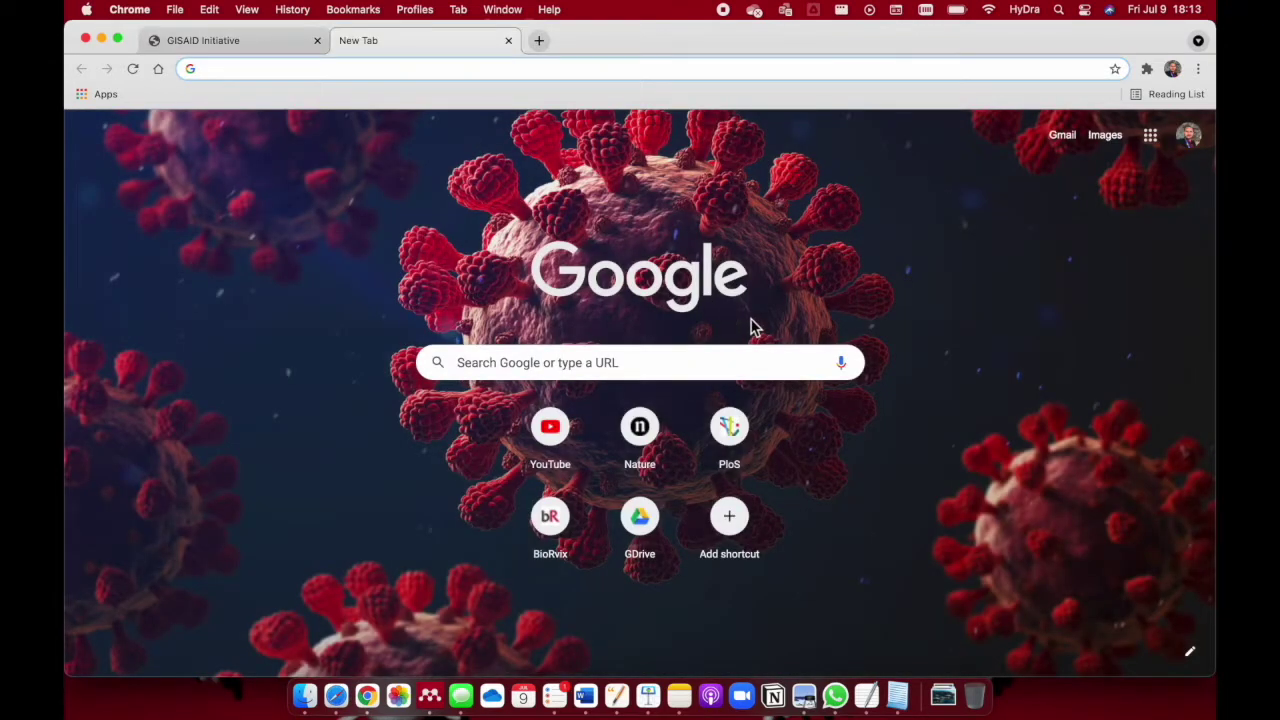
pyautogui.write('o')
pyautogui.press('BackSpace')
pyautogui.press('BackSpace')
pyautogui.write('o')
pyautogui.press('BackSpace')
pyautogui.write('google')
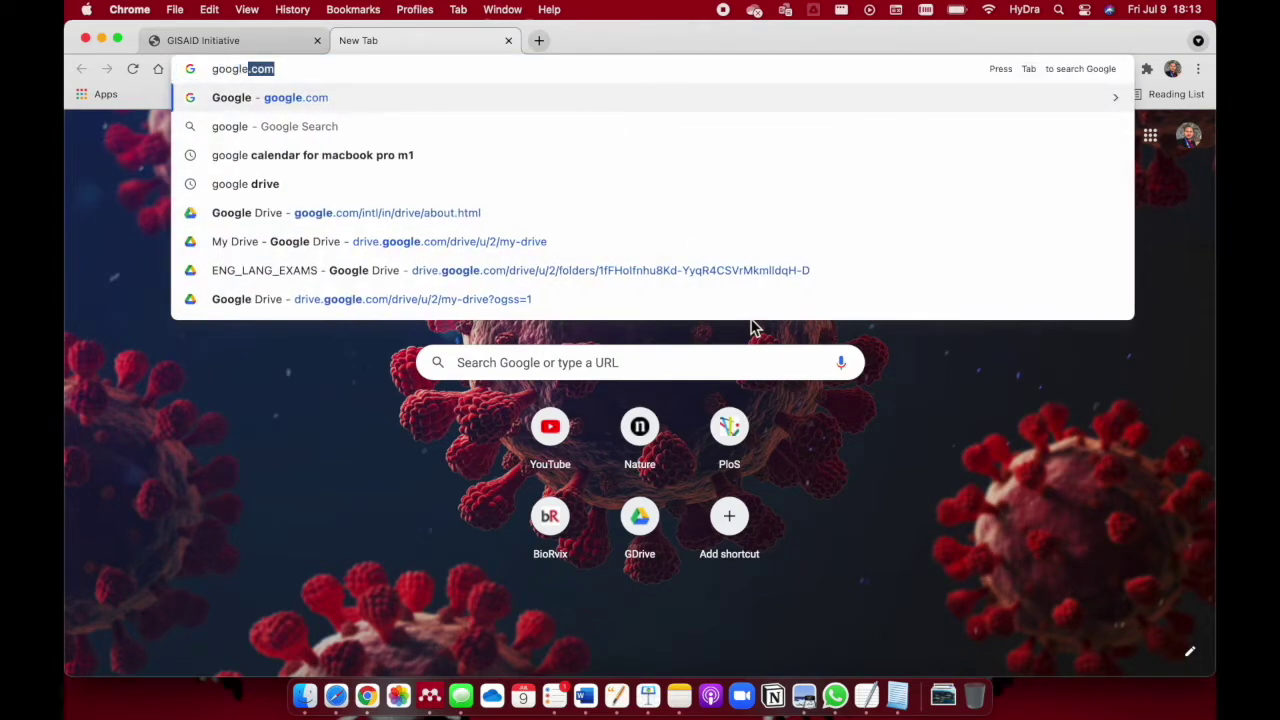
pyautogui.press('Return')
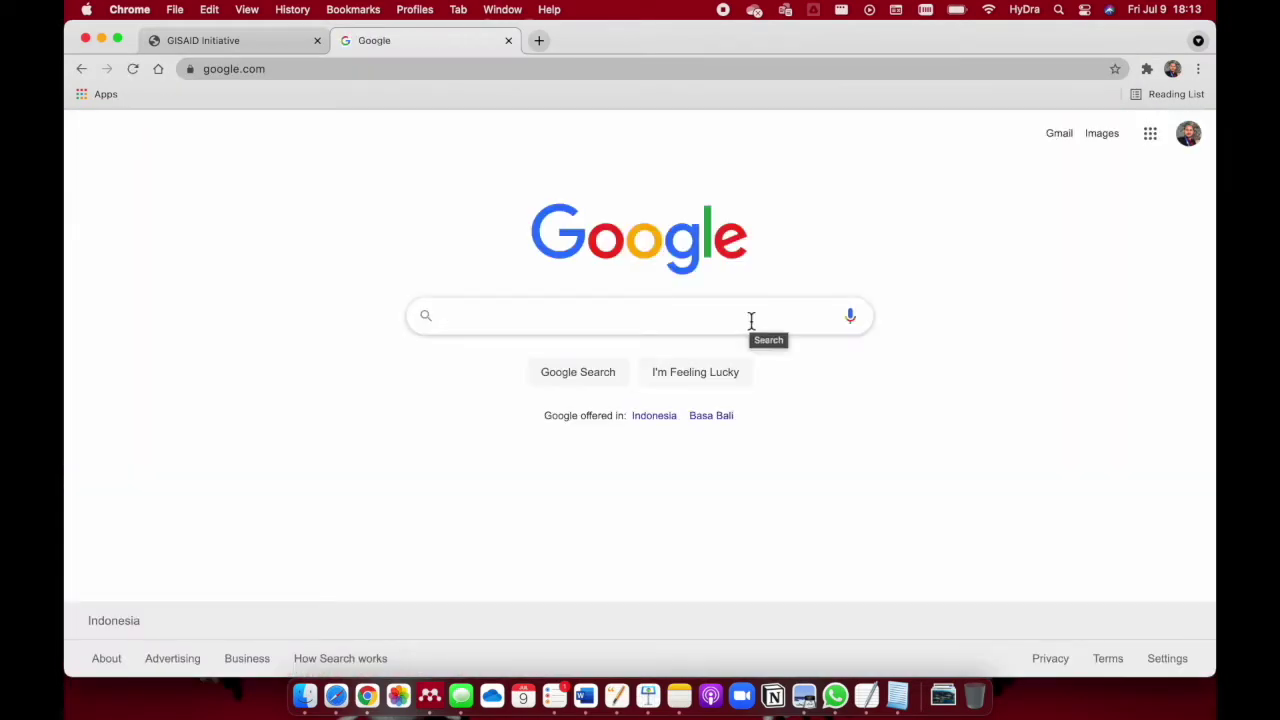
pyautogui.write('orf finder')
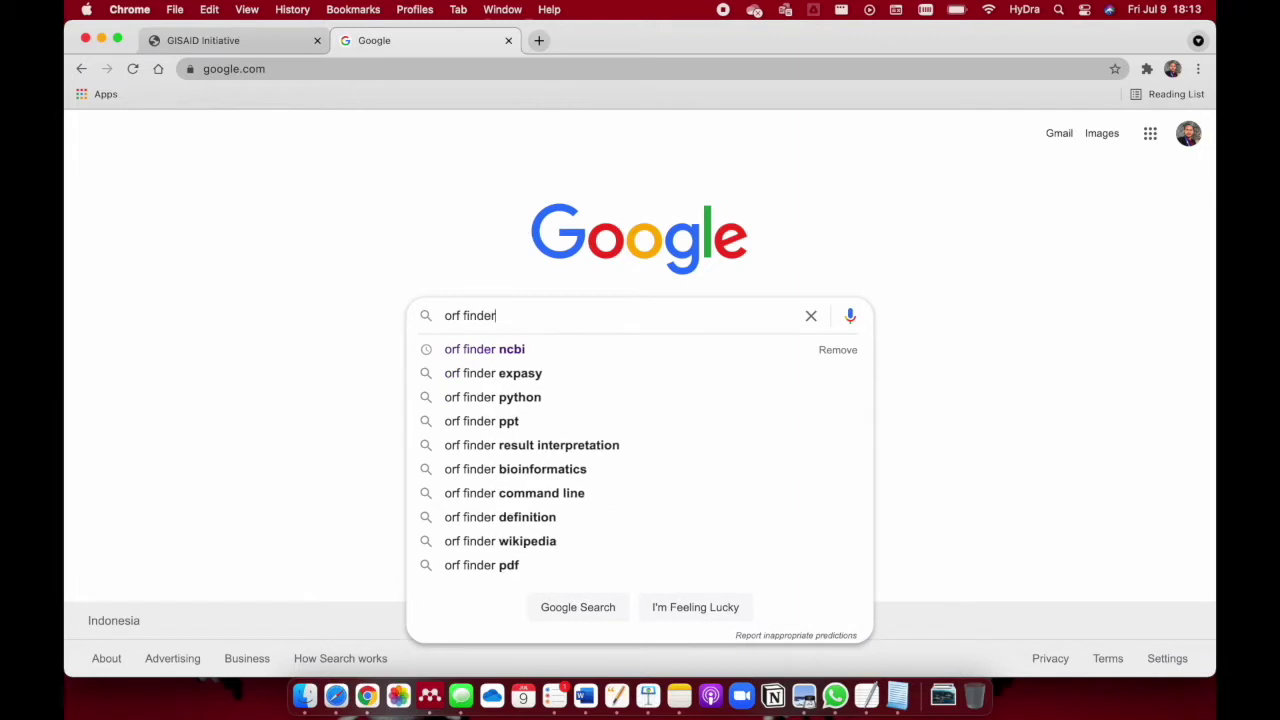
pyautogui.write(' ncbi')
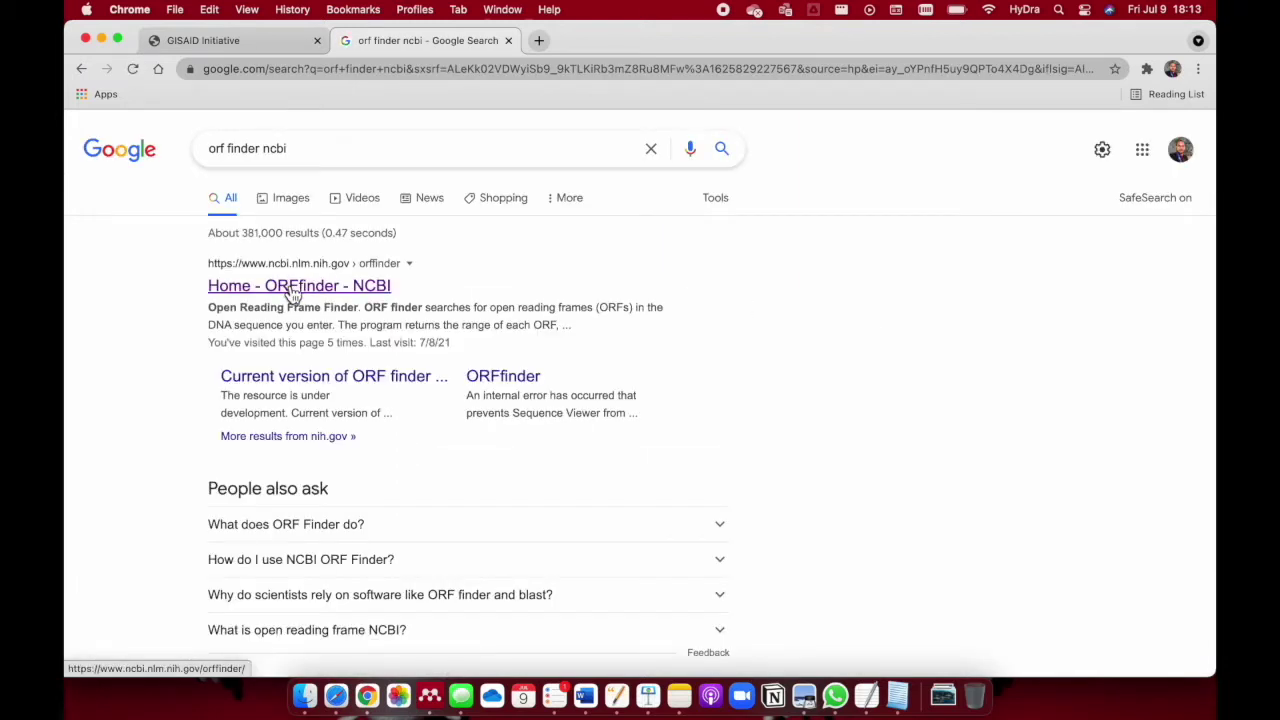
pyautogui.click(293, 288)
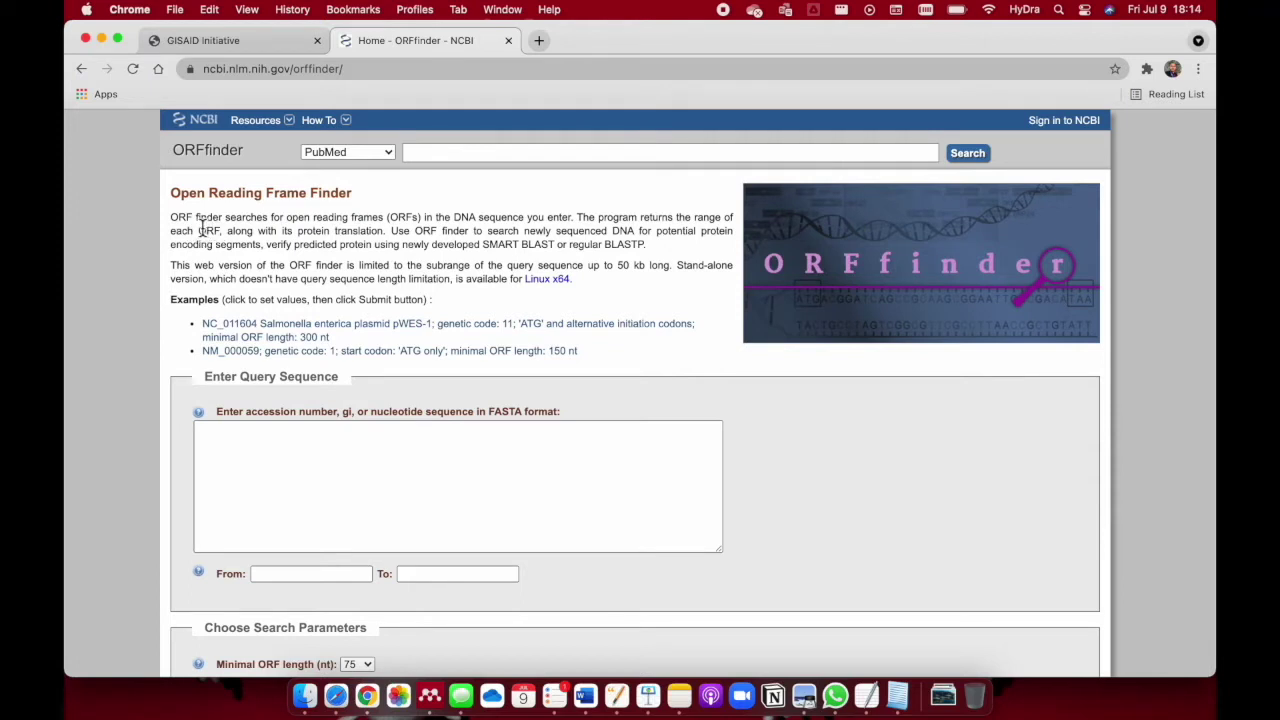
# Step: Read the Open Reading Frame Finder intro, glance at GISAID, and return to the empty query box
pyautogui.moveTo(176, 200); pyautogui.dragTo(357, 204)
pyautogui.click(300, 238)
pyautogui.moveTo(262, 248); pyautogui.dragTo(400, 230)
pyautogui.click(240, 42)
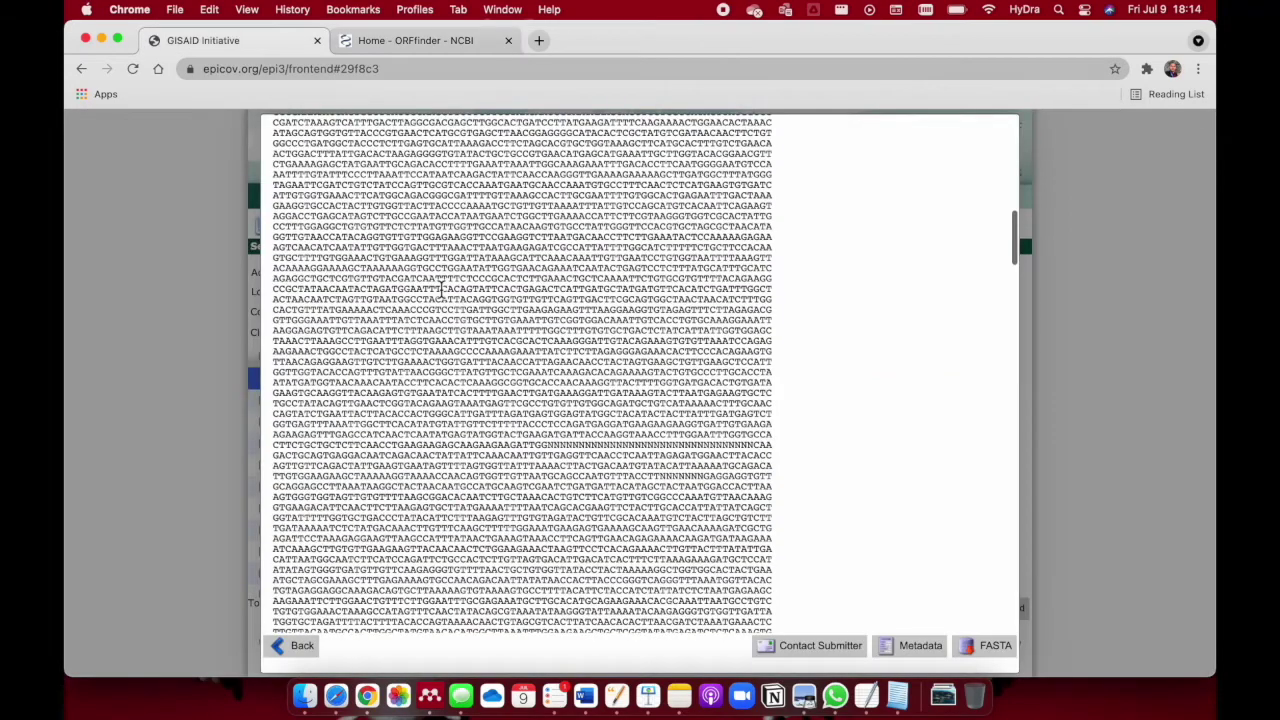
pyautogui.scroll(5, 441, 288)
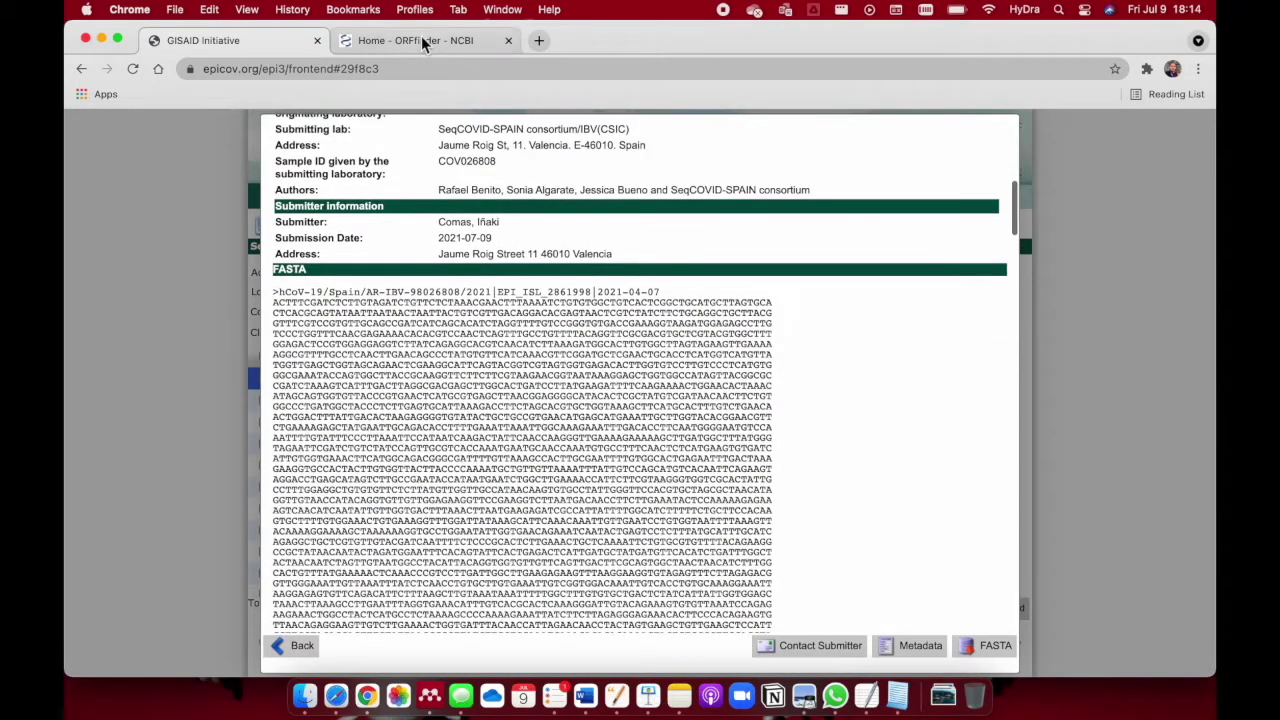
pyautogui.click(421, 38)
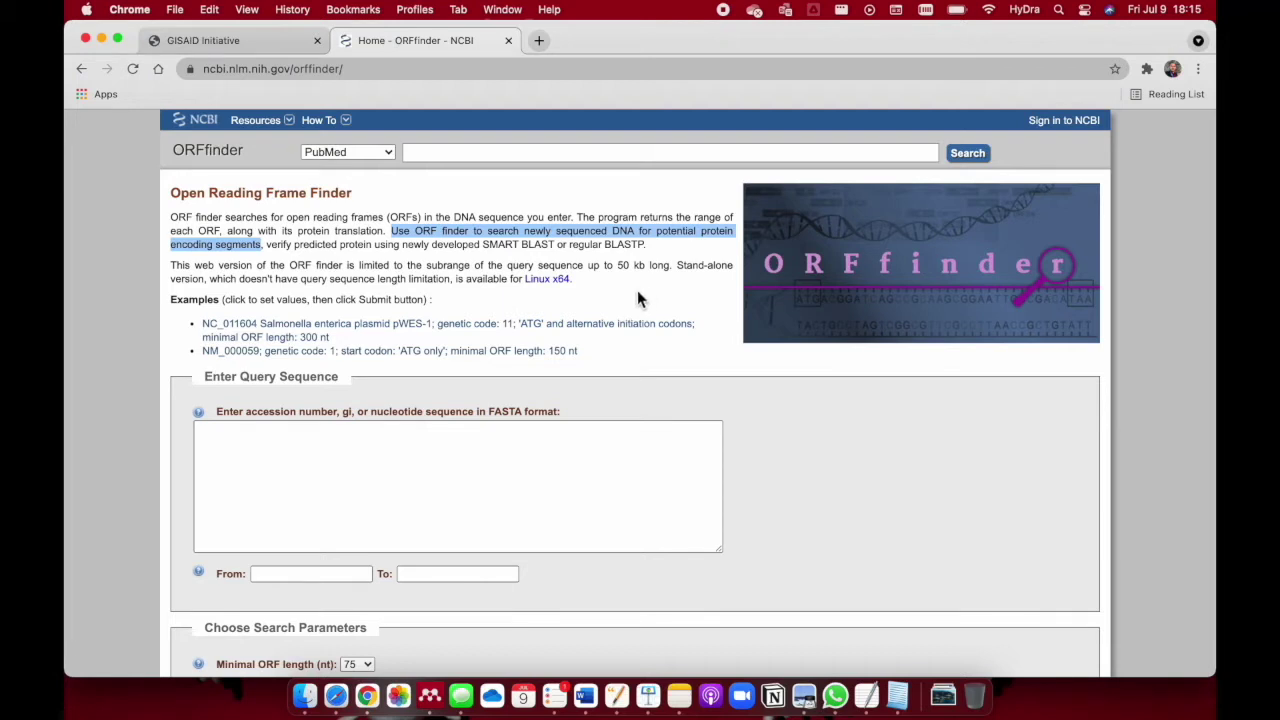
pyautogui.click(312, 451)
# Step: Go back to the GISAID virus record and highlight the sample's accession ID
pyautogui.scroll(-1, 305, 448)
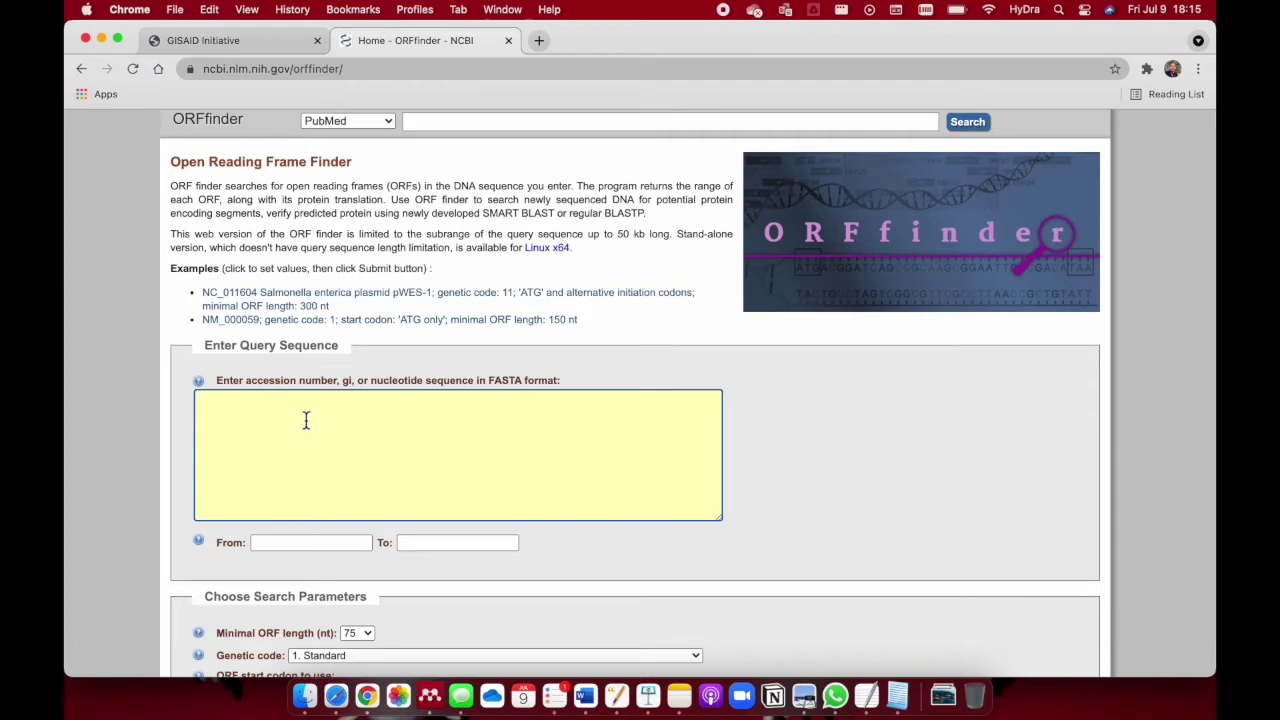
pyautogui.click(240, 40)
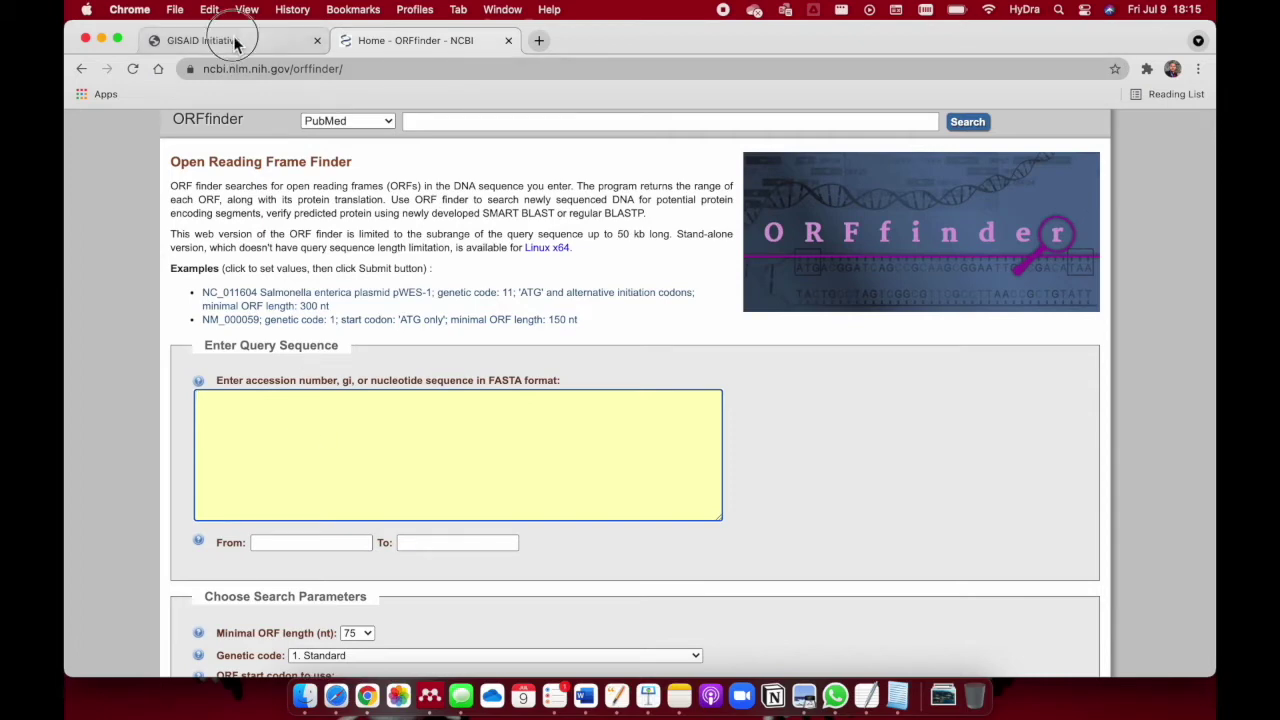
pyautogui.scroll(10, 501, 287)
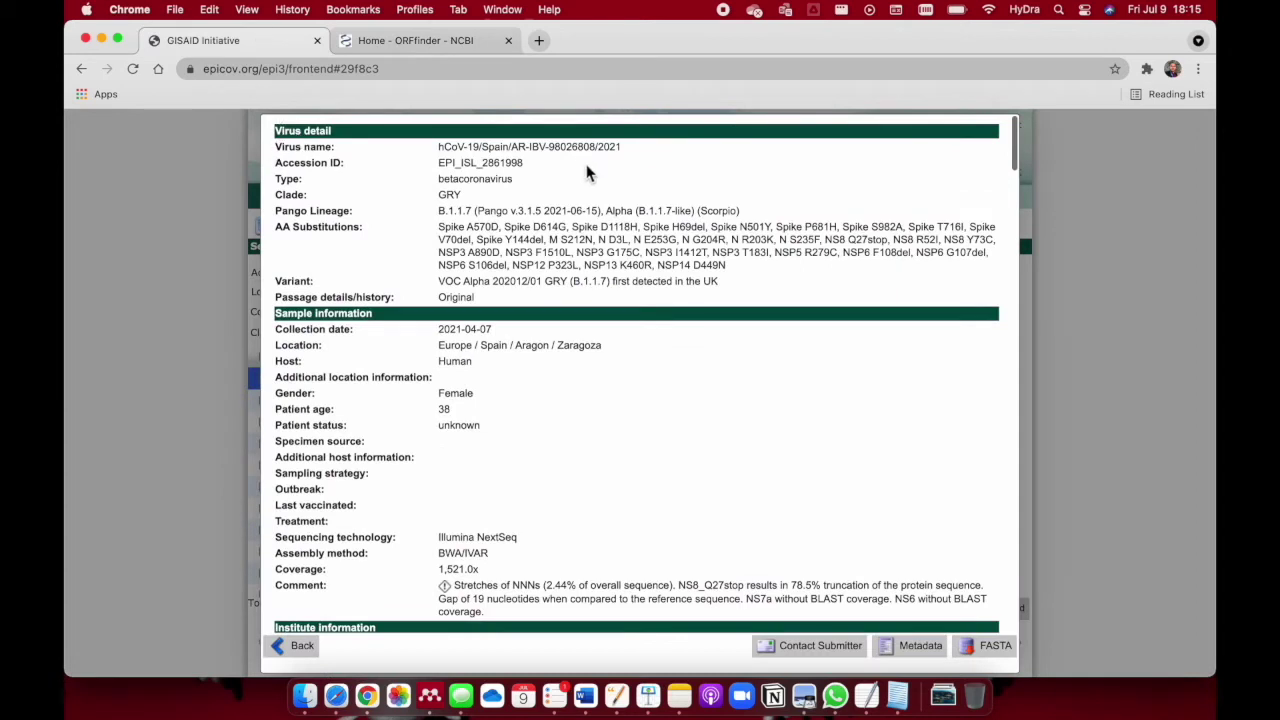
pyautogui.moveTo(549, 175); pyautogui.dragTo(436, 166)
pyautogui.click(395, 41)
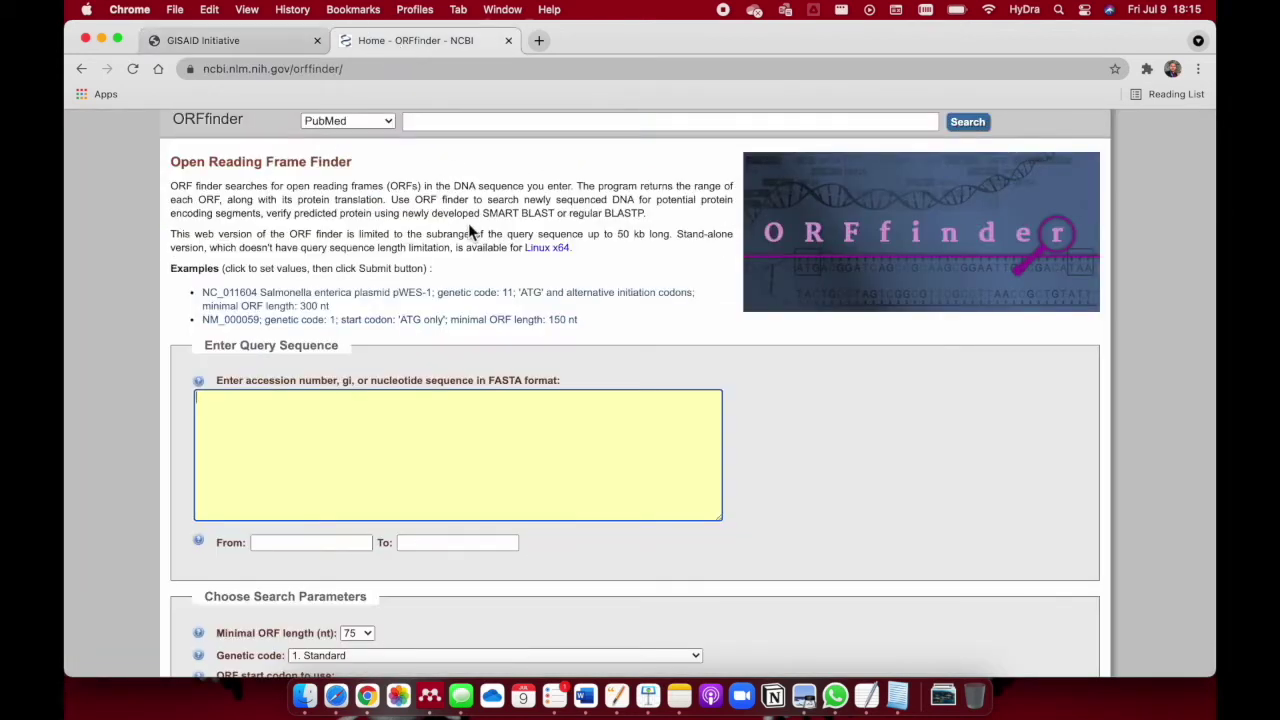
pyautogui.click(232, 40)
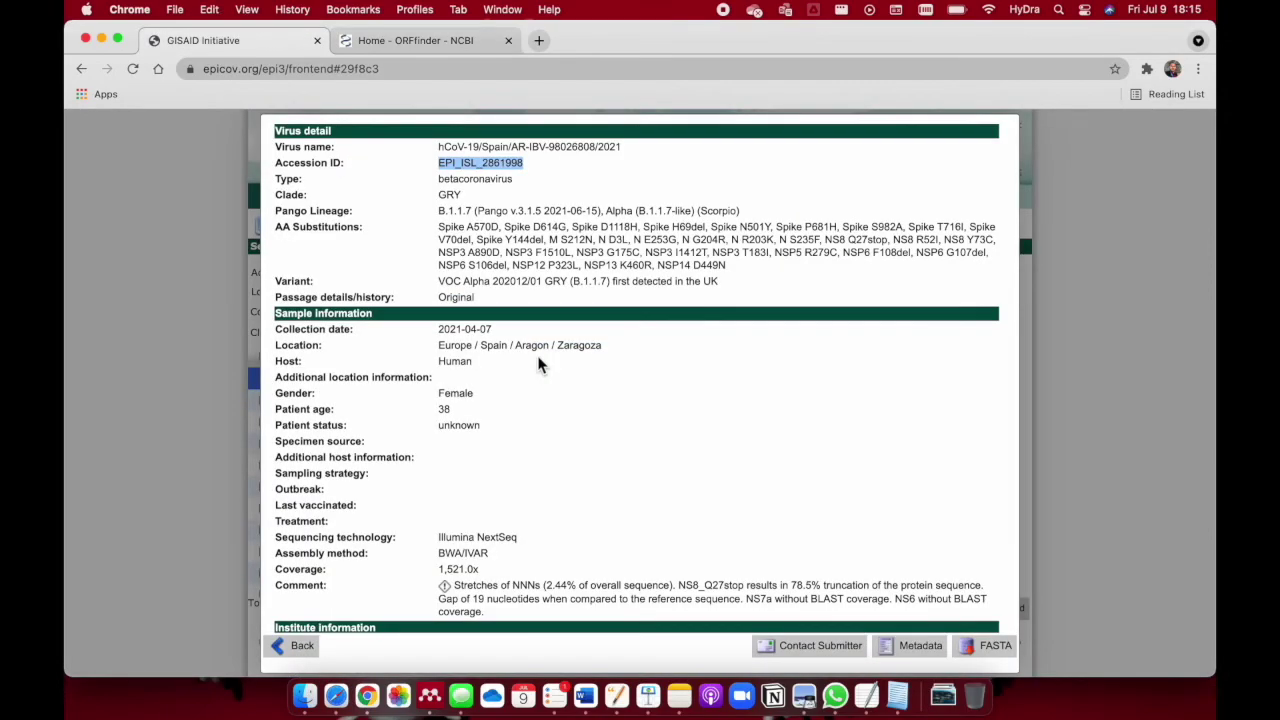
pyautogui.scroll(-8, 538, 368)
# Step: Select and copy the record's full FASTA header and genome sequence from GISAID
pyautogui.scroll(-7, 538, 370)
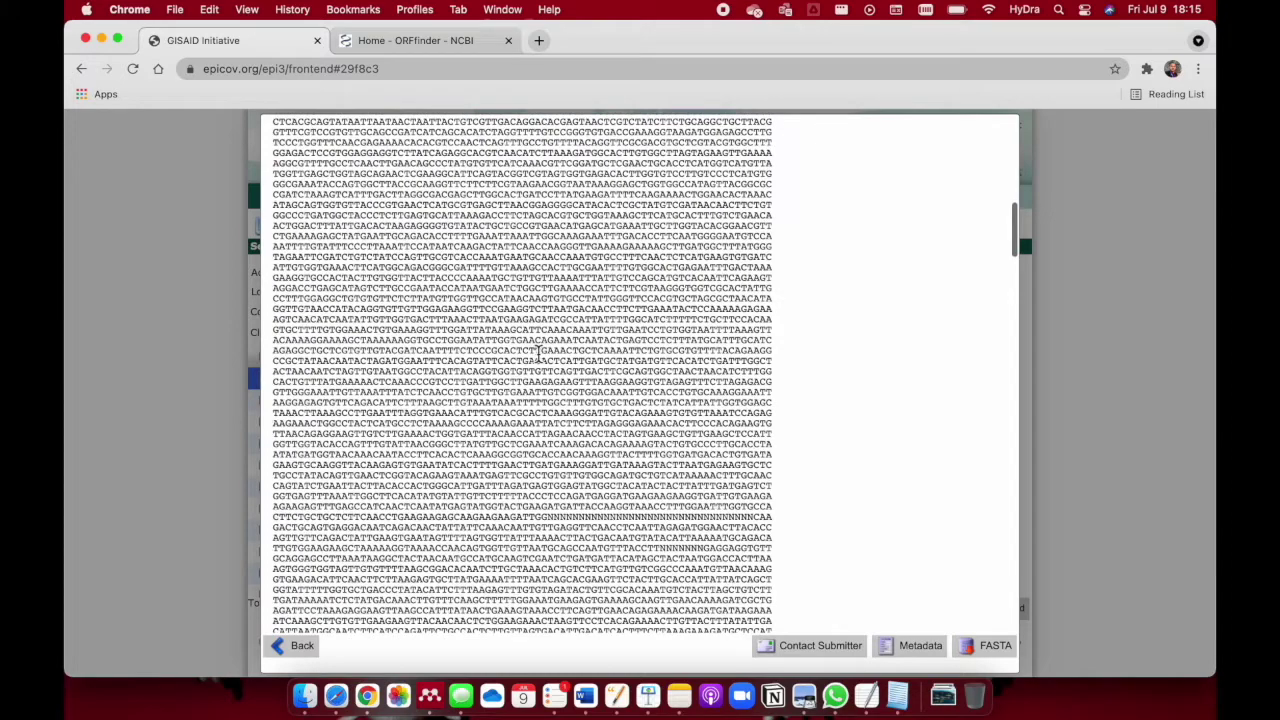
pyautogui.scroll(2, 522, 350)
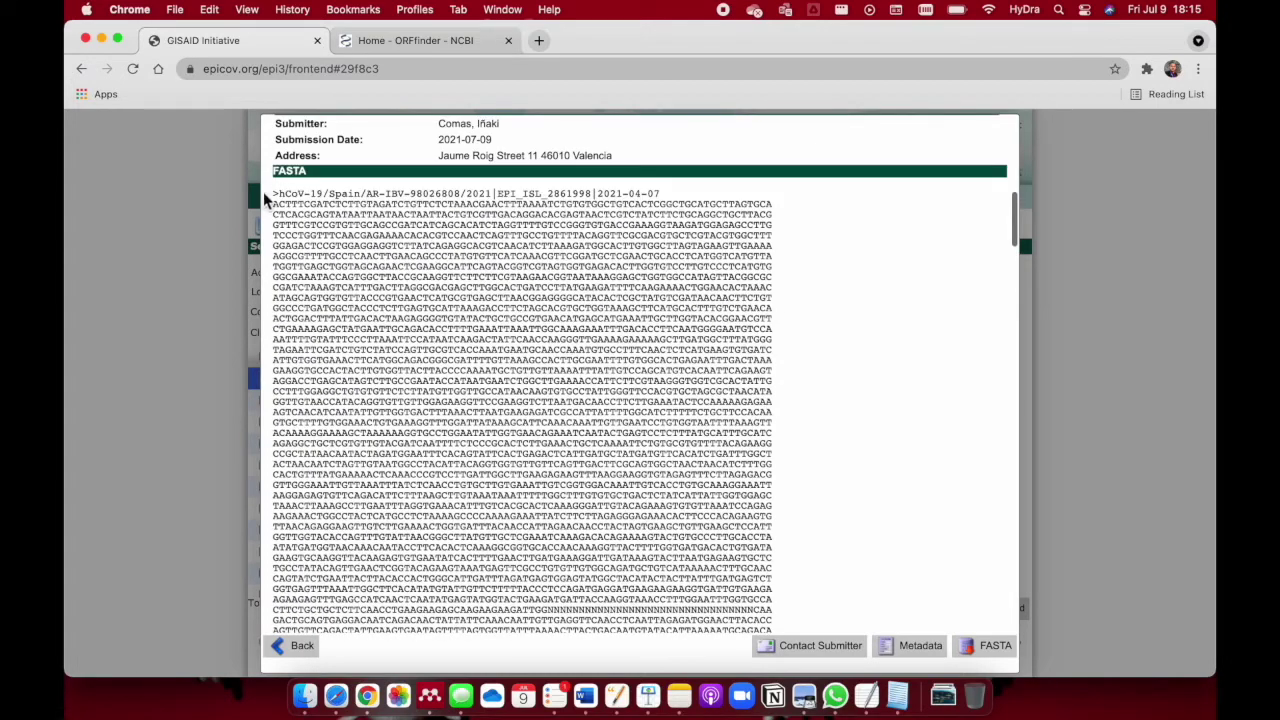
pyautogui.moveTo(277, 197); pyautogui.dragTo(471, 634)
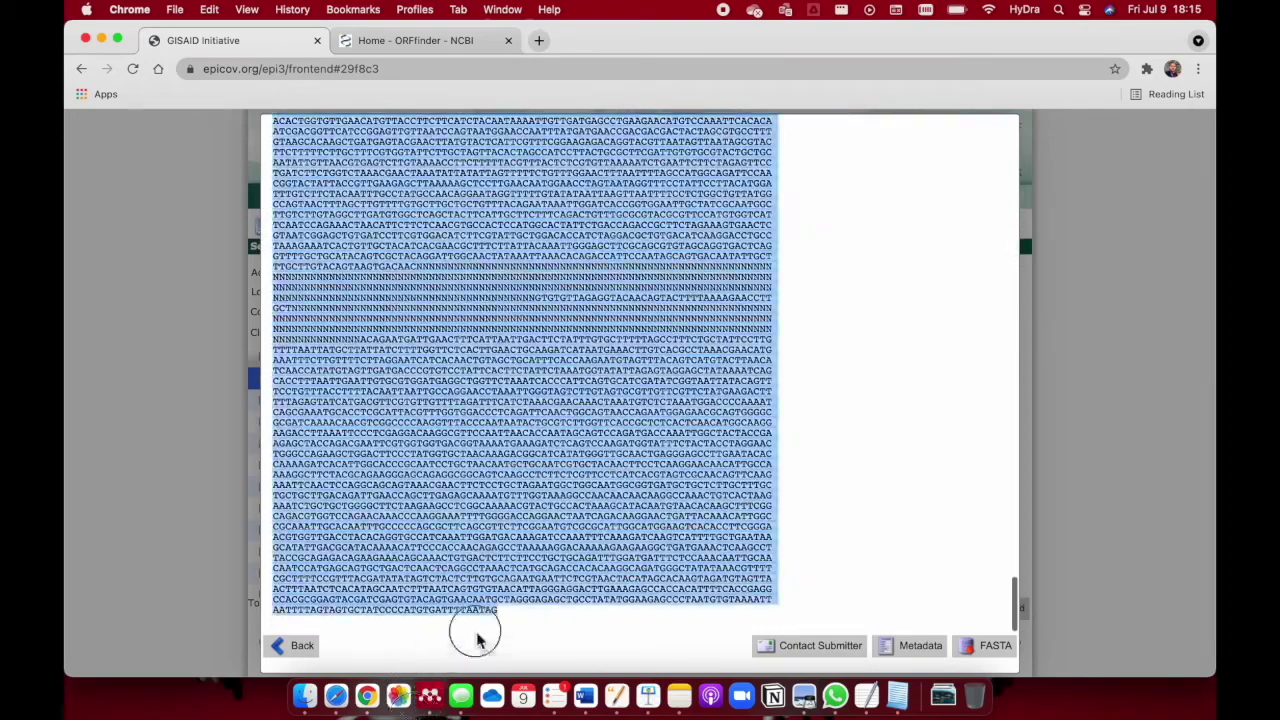
pyautogui.rightClick(467, 342)
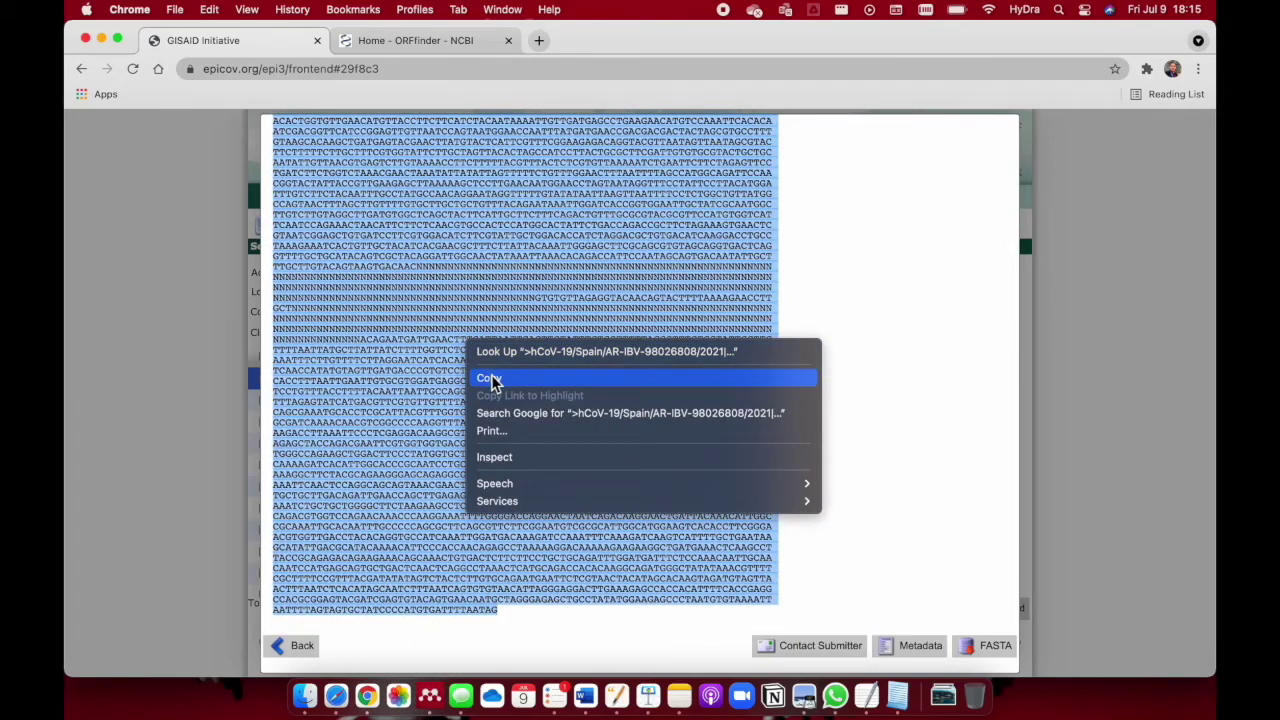
pyautogui.click(489, 376)
pyautogui.click(412, 40)
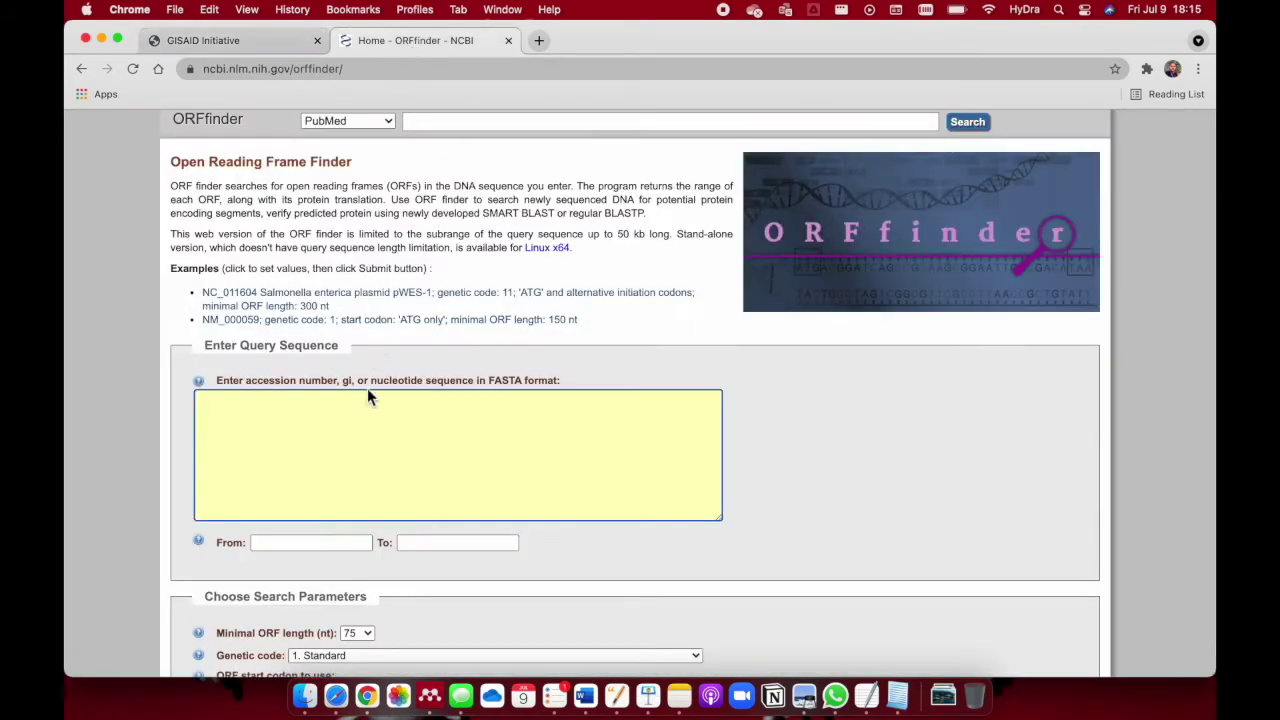
# Step: Paste the copied genome into the ORFfinder query box and submit the ORF search
pyautogui.click(365, 423)
pyautogui.press('super+v')
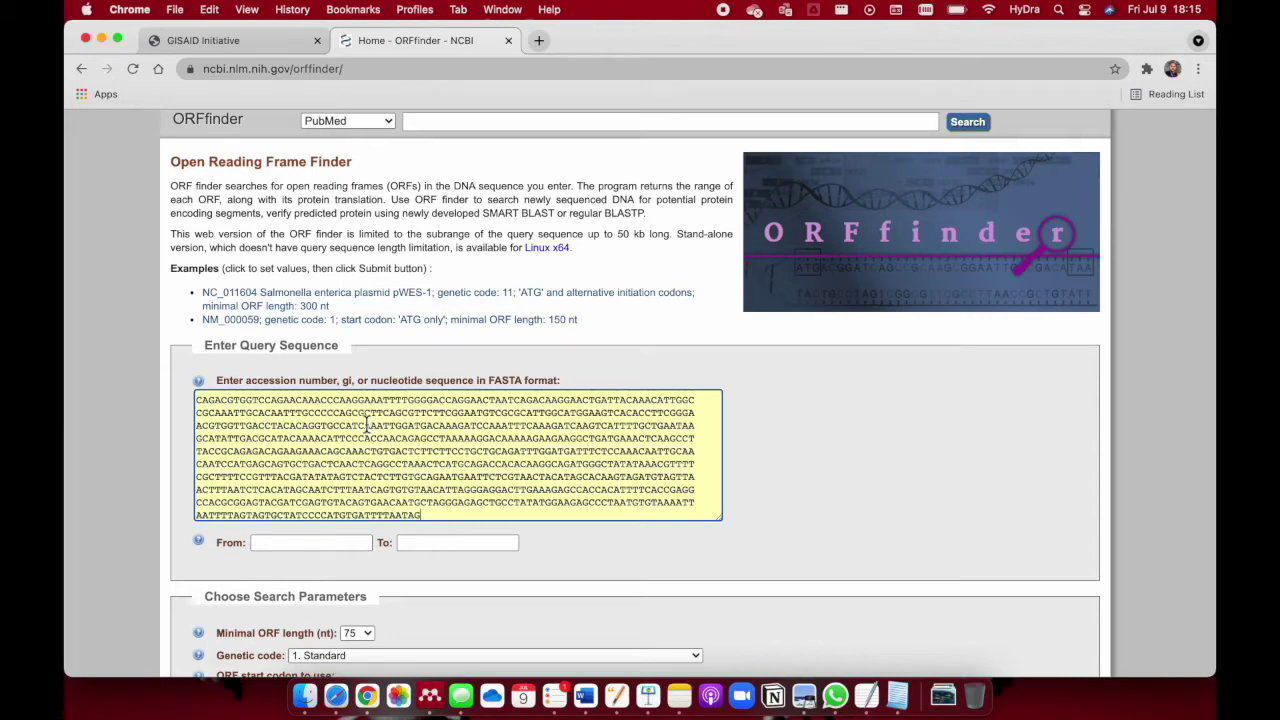
pyautogui.scroll(-3, 692, 530)
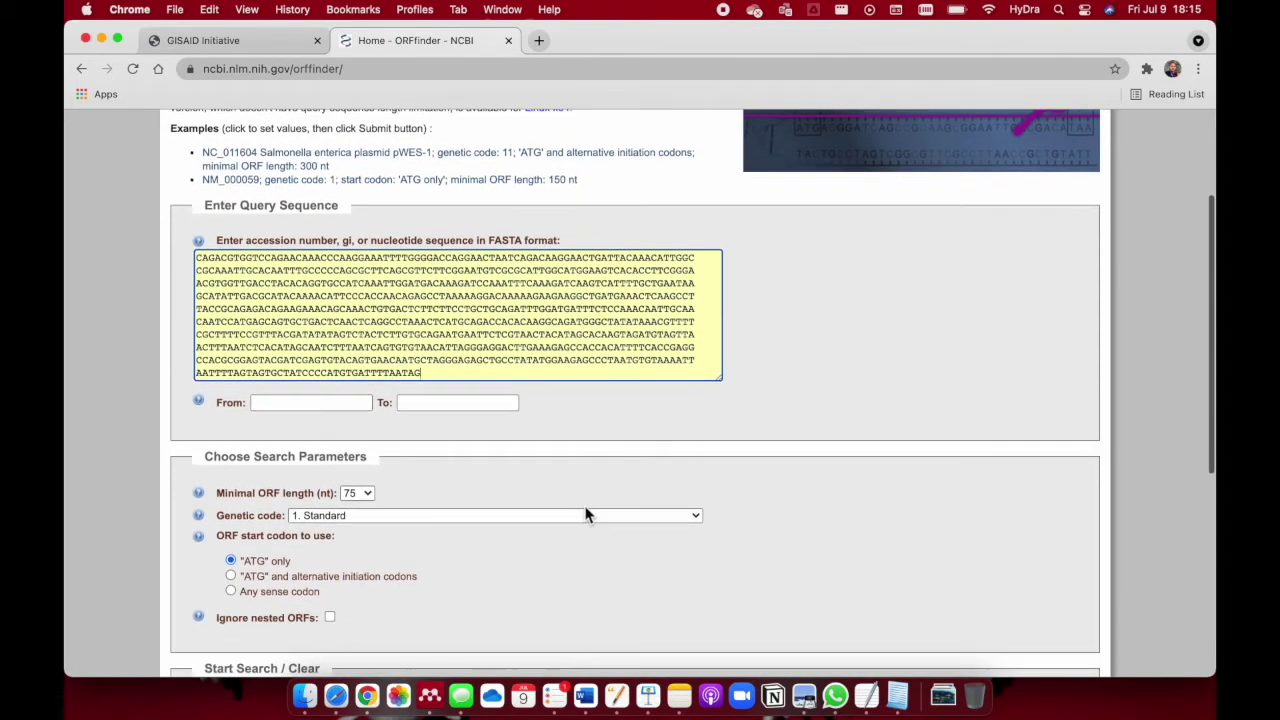
pyautogui.scroll(-2, 588, 515)
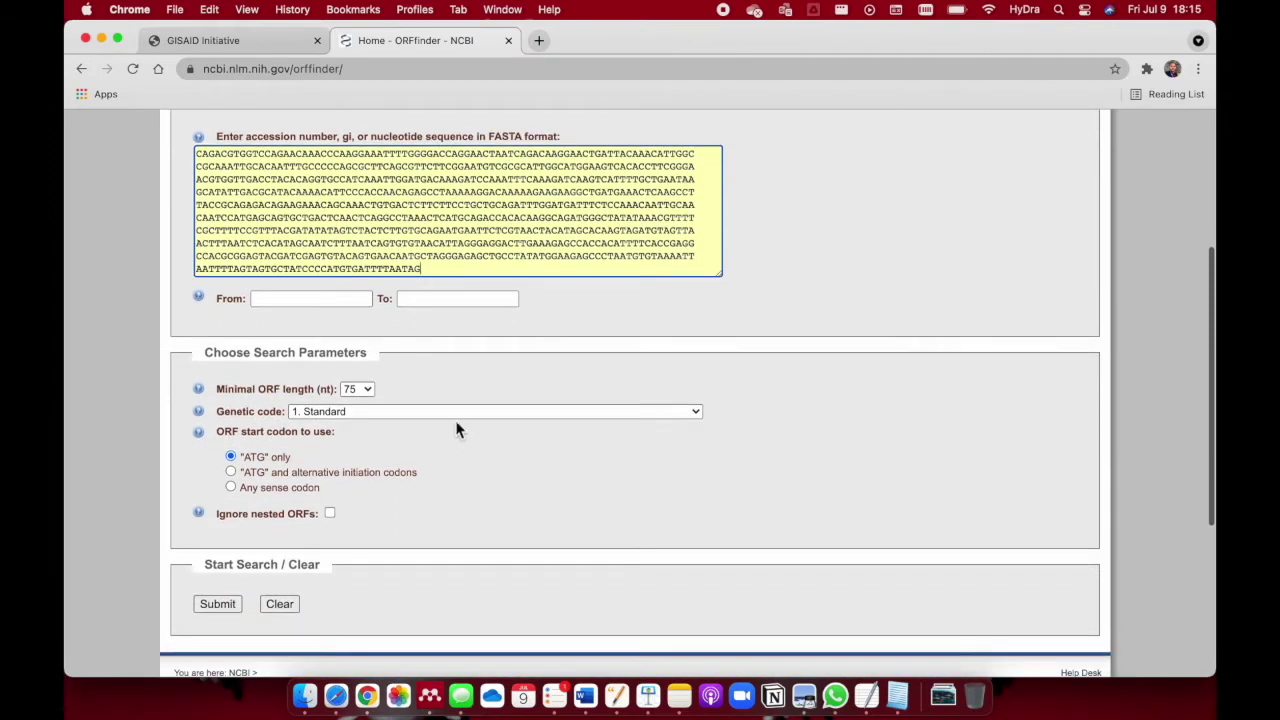
pyautogui.click(212, 608)
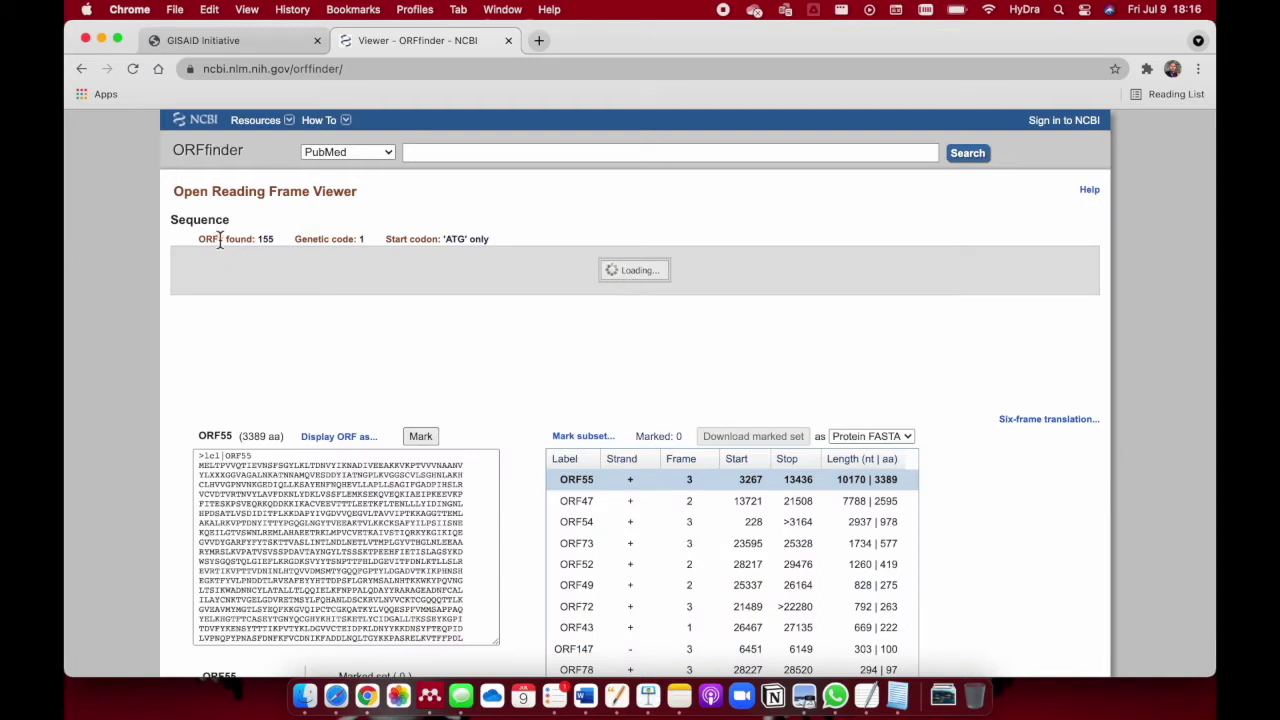
pyautogui.click(278, 243)
# Step: Highlight the 155-ORF count and scroll through the results table
pyautogui.moveTo(278, 243); pyautogui.dragTo(256, 243)
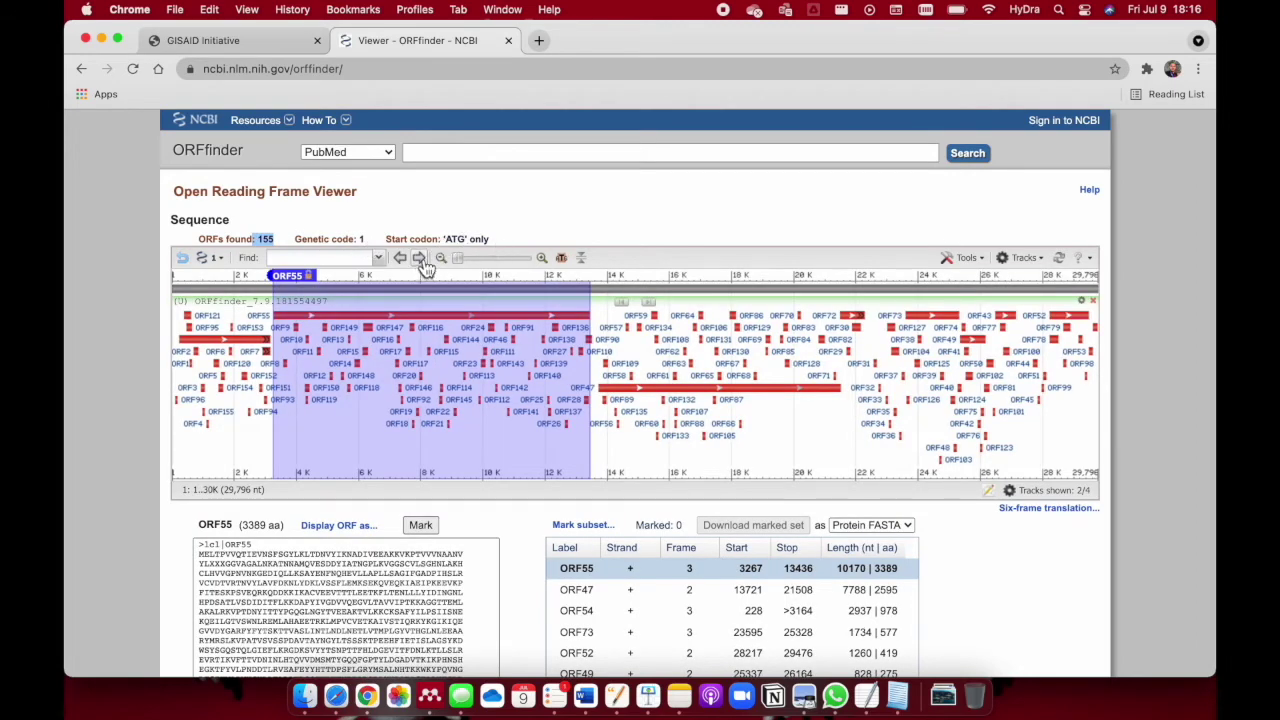
pyautogui.click(424, 265)
pyautogui.scroll(-2, 334, 391)
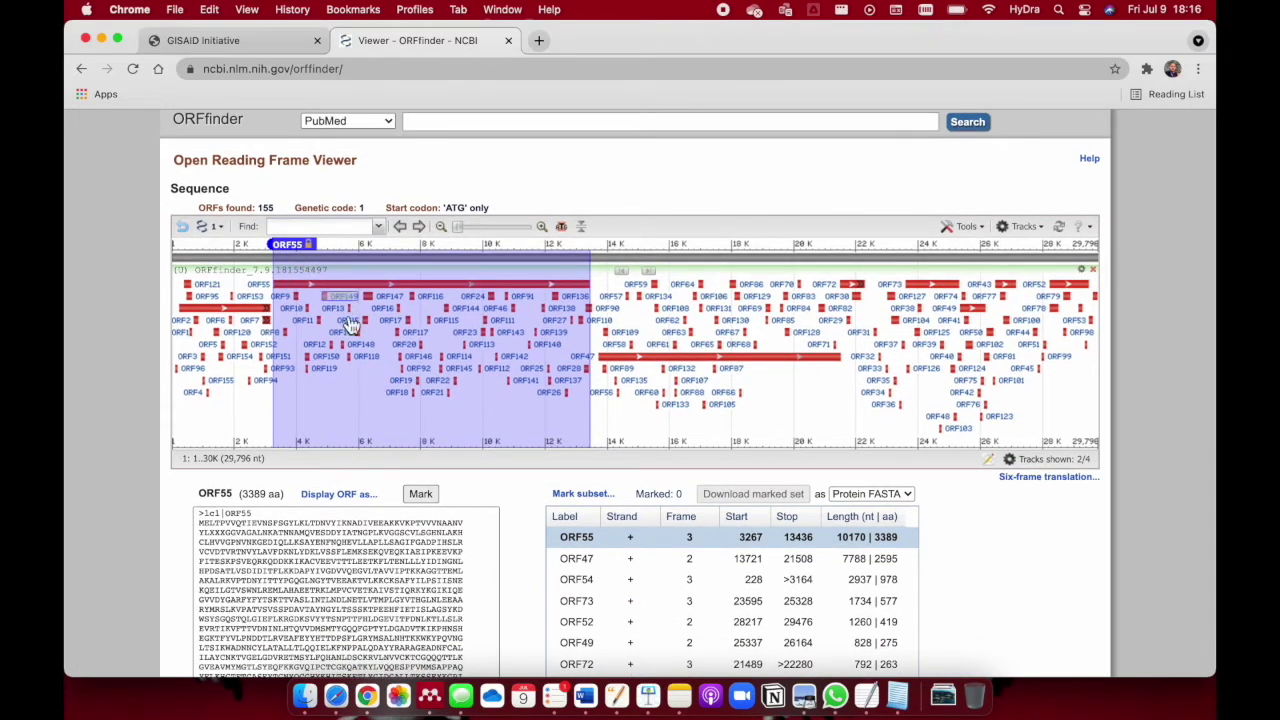
pyautogui.scroll(2, 420, 330)
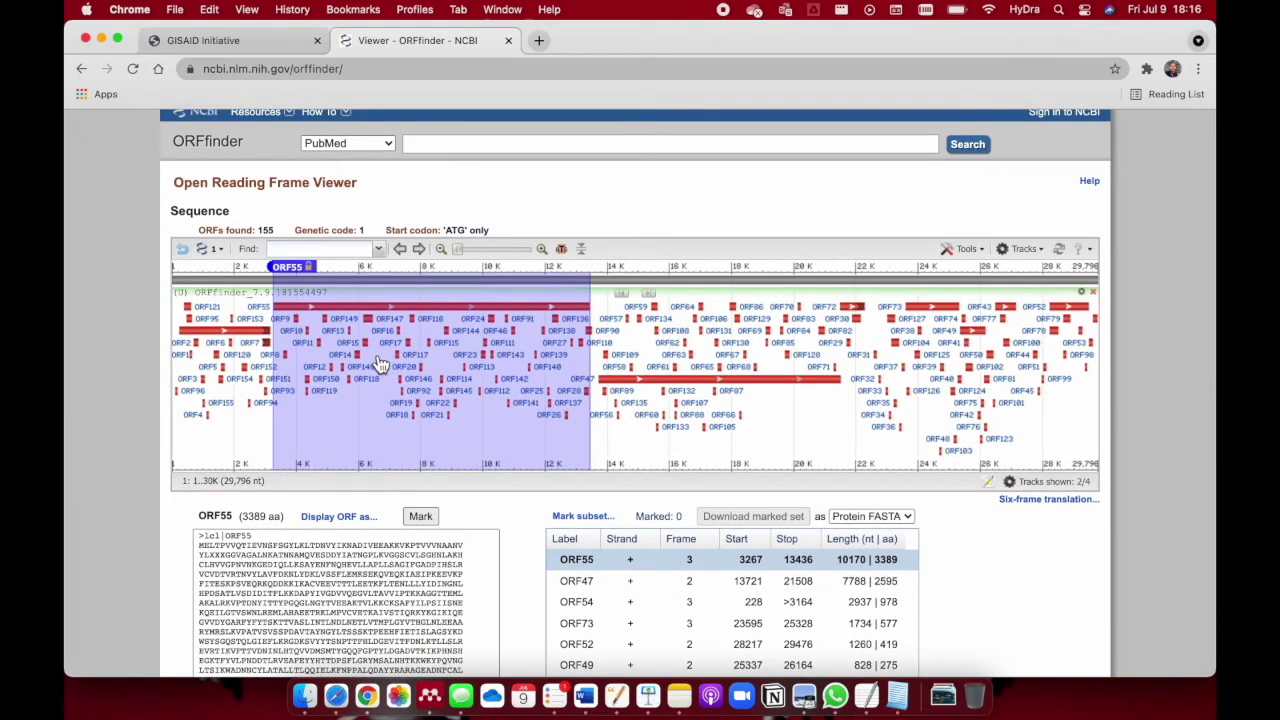
pyautogui.scroll(-2, 1040, 567)
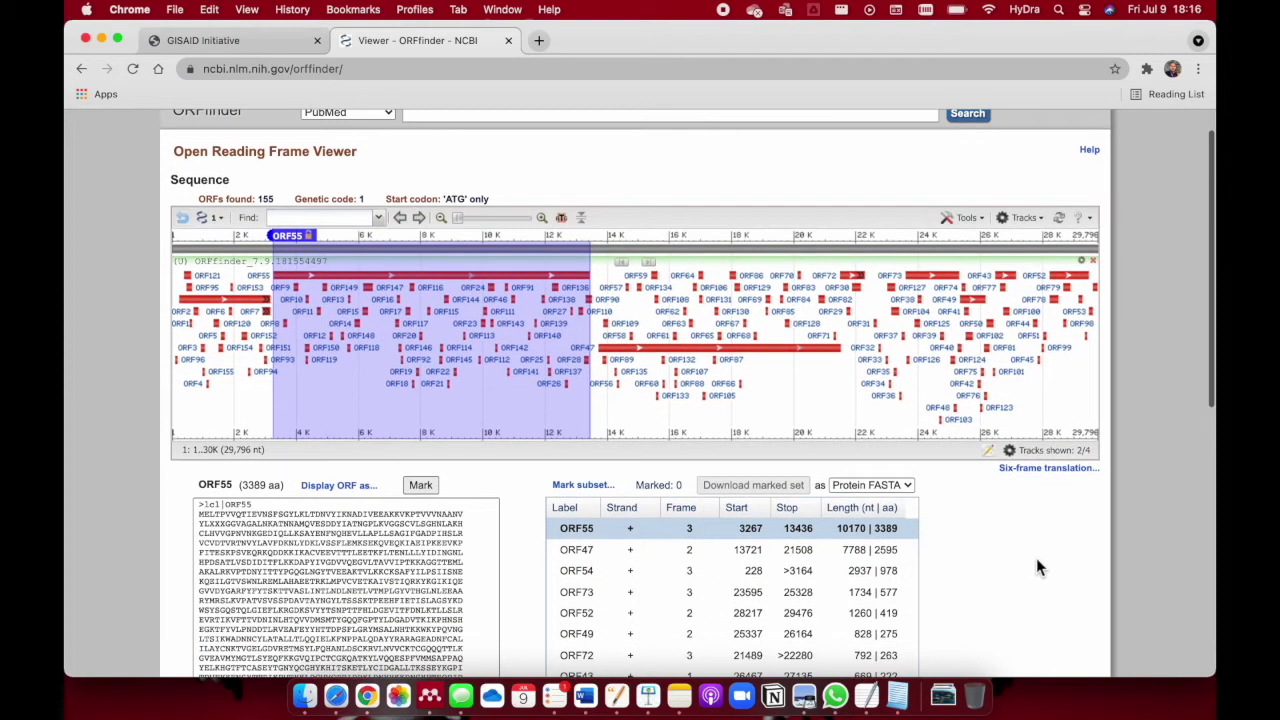
pyautogui.scroll(-1, 1036, 567)
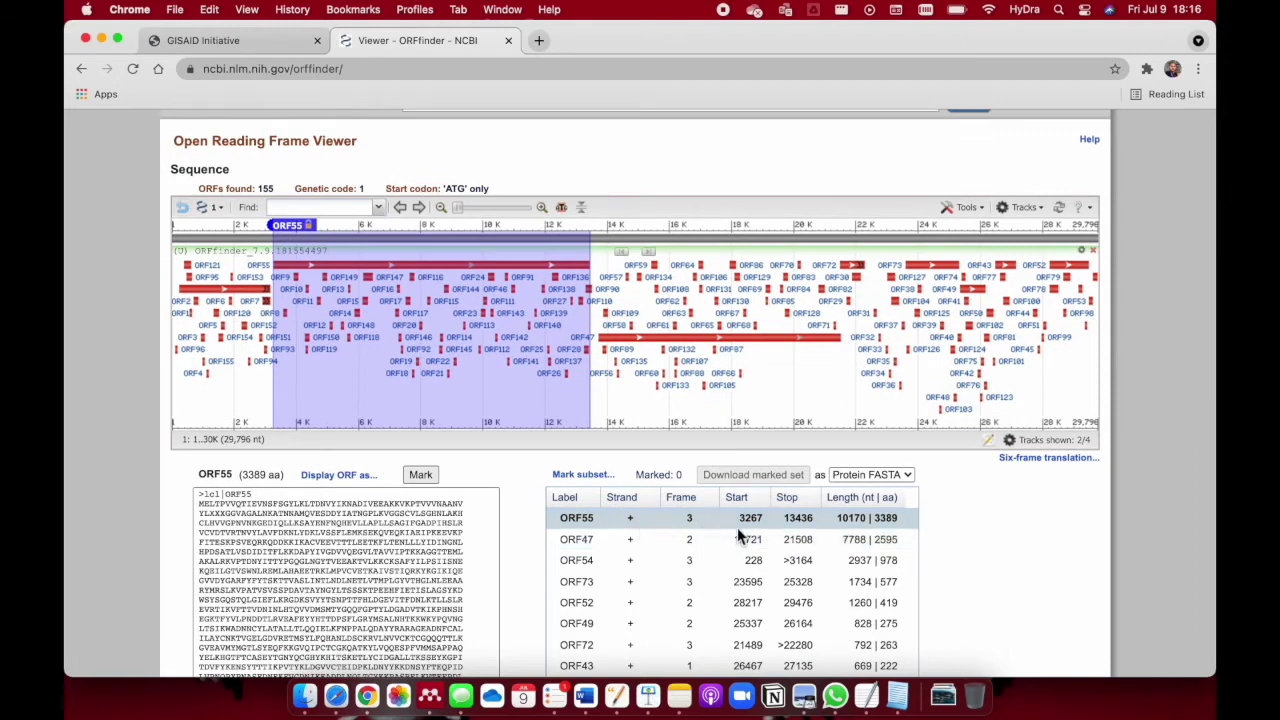
pyautogui.scroll(1, 692, 530)
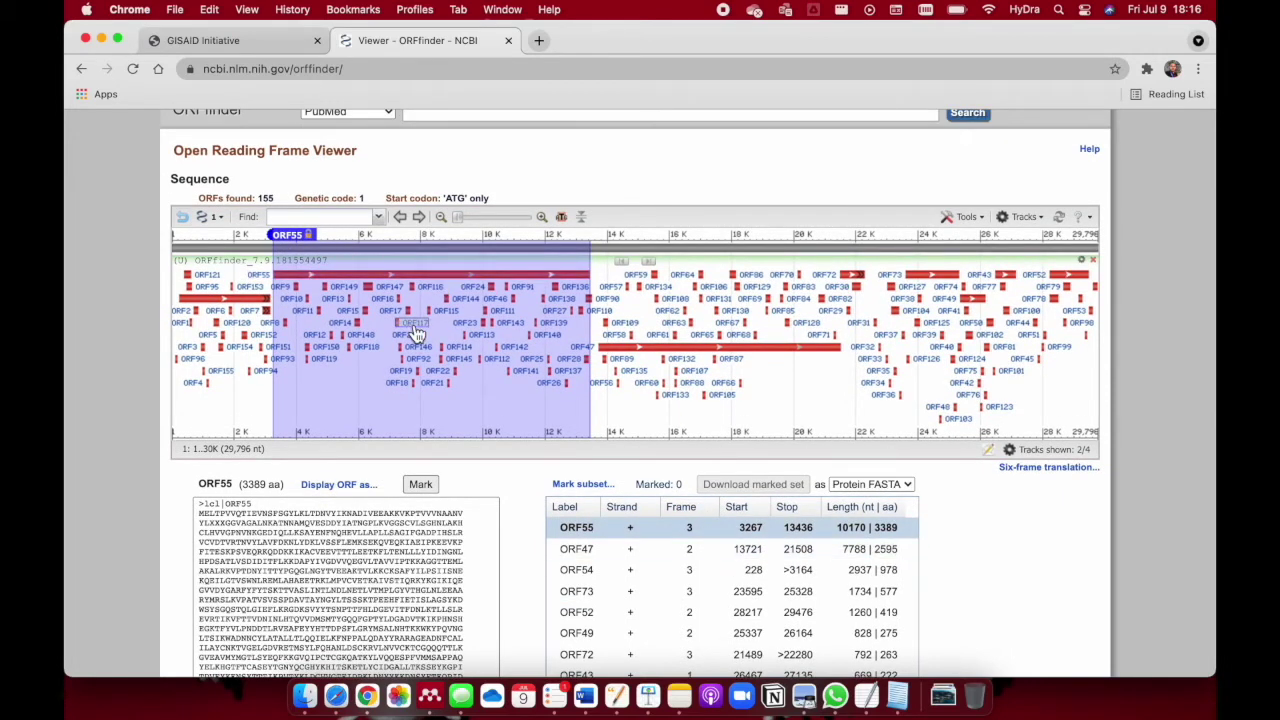
pyautogui.scroll(-5, 790, 490)
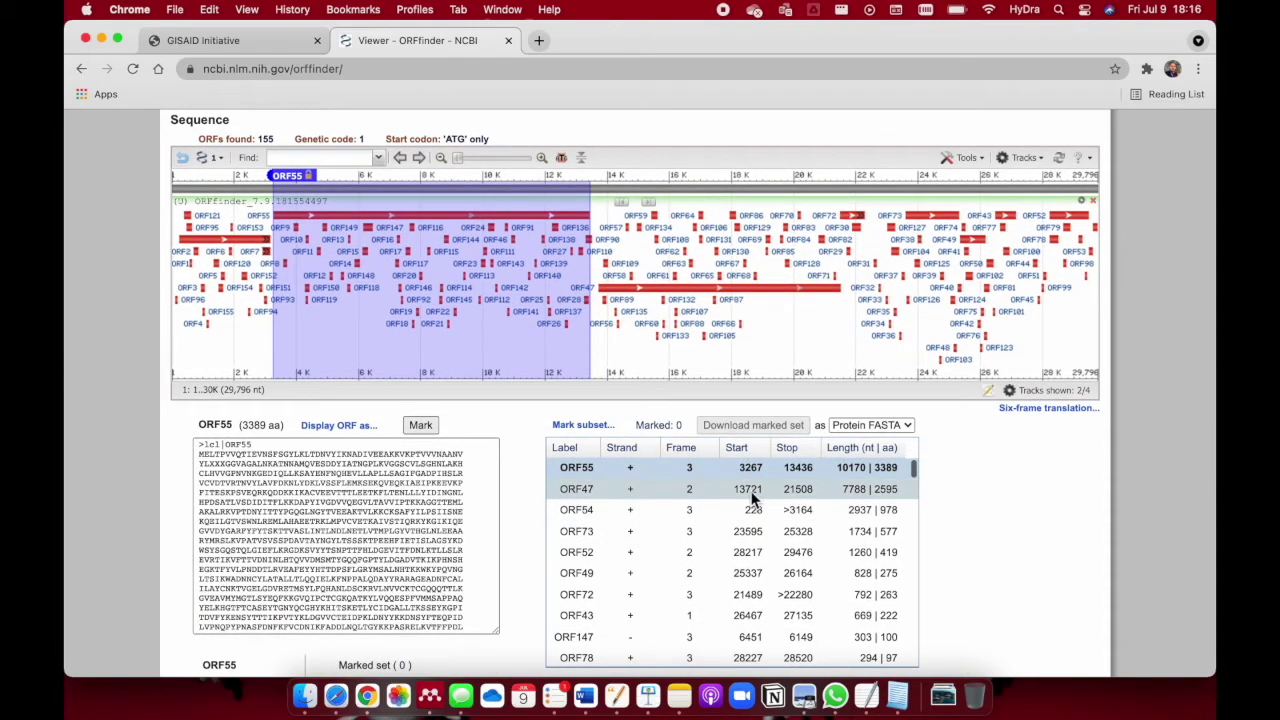
# Step: View ORF47 and ORF54 proteins and genome positions, then return to ORF55
pyautogui.click(752, 492)
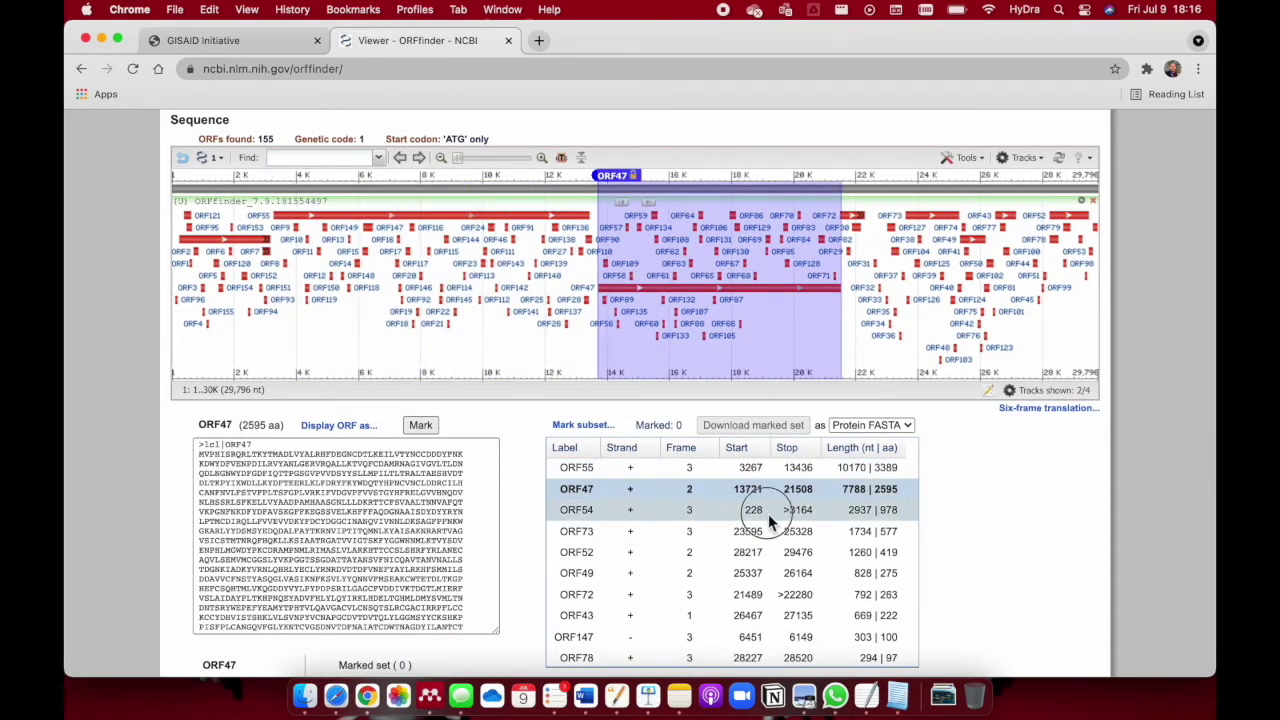
pyautogui.click(768, 512)
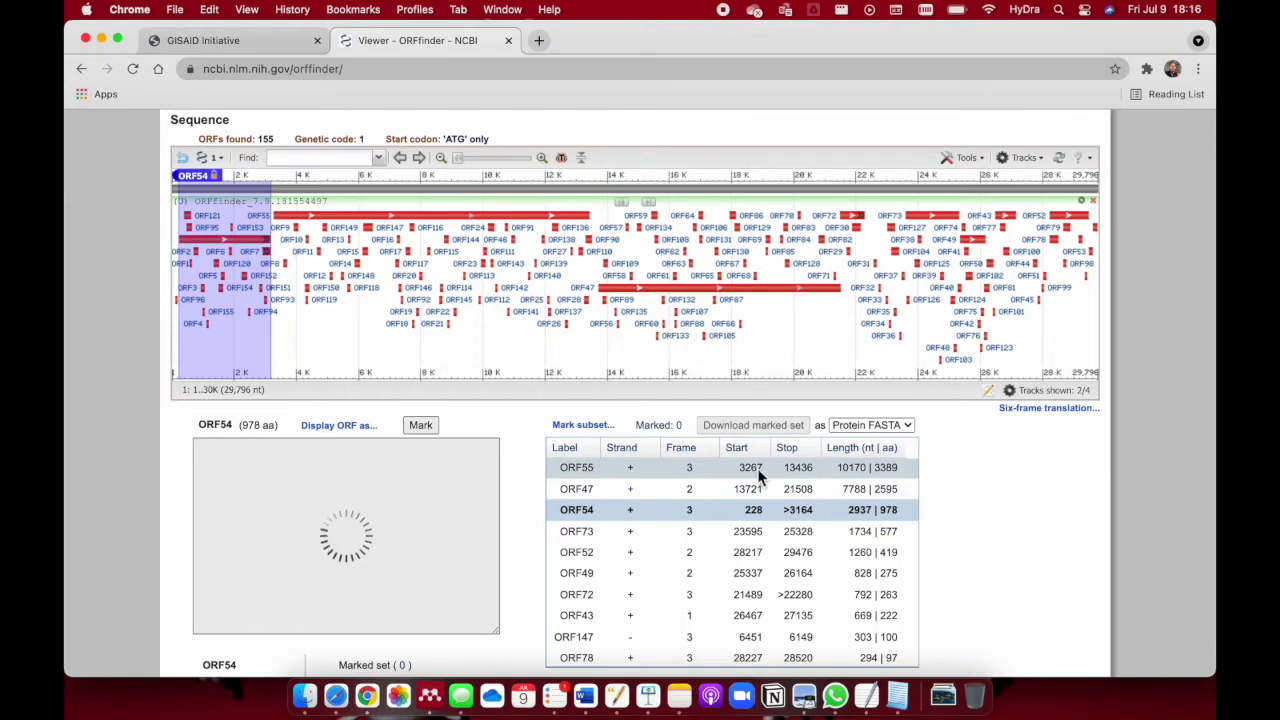
pyautogui.click(757, 470)
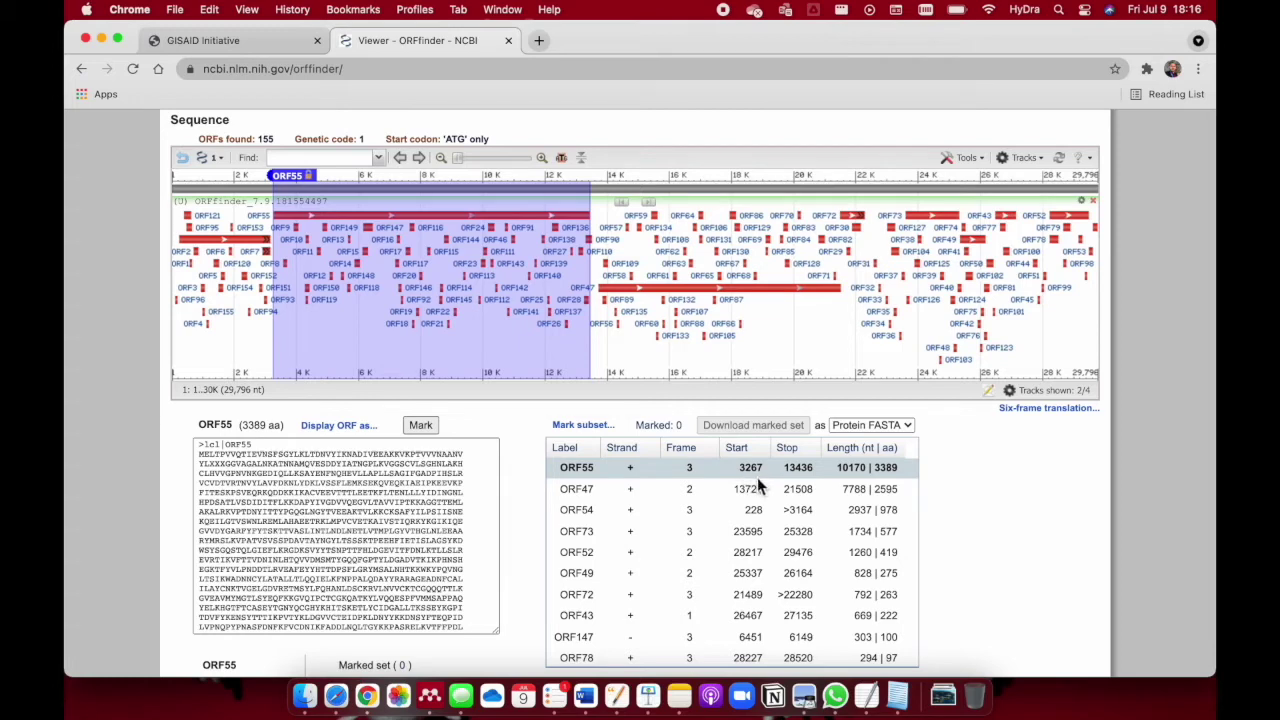
# Step: Scroll through the results table and display ORF49's 275 aa protein translation (25337–26164)
pyautogui.scroll(-10, 720, 490)
pyautogui.scroll(-4, 543, 534)
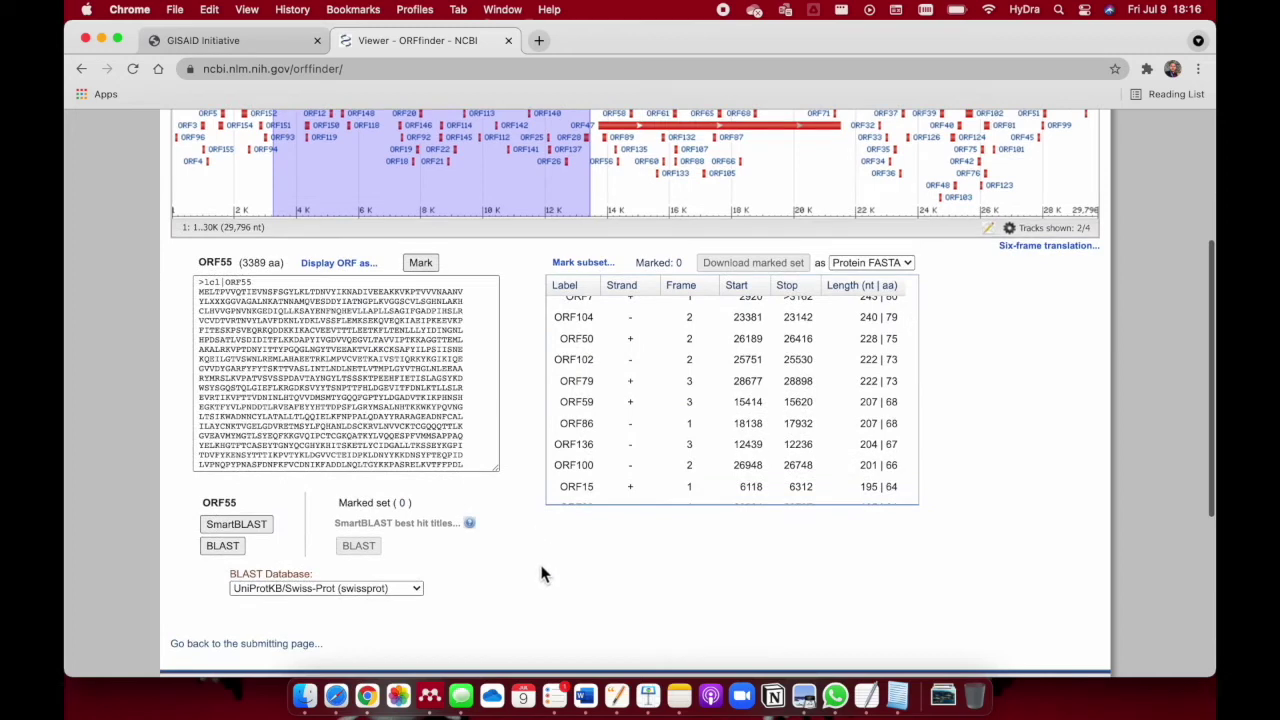
pyautogui.scroll(3, 562, 579)
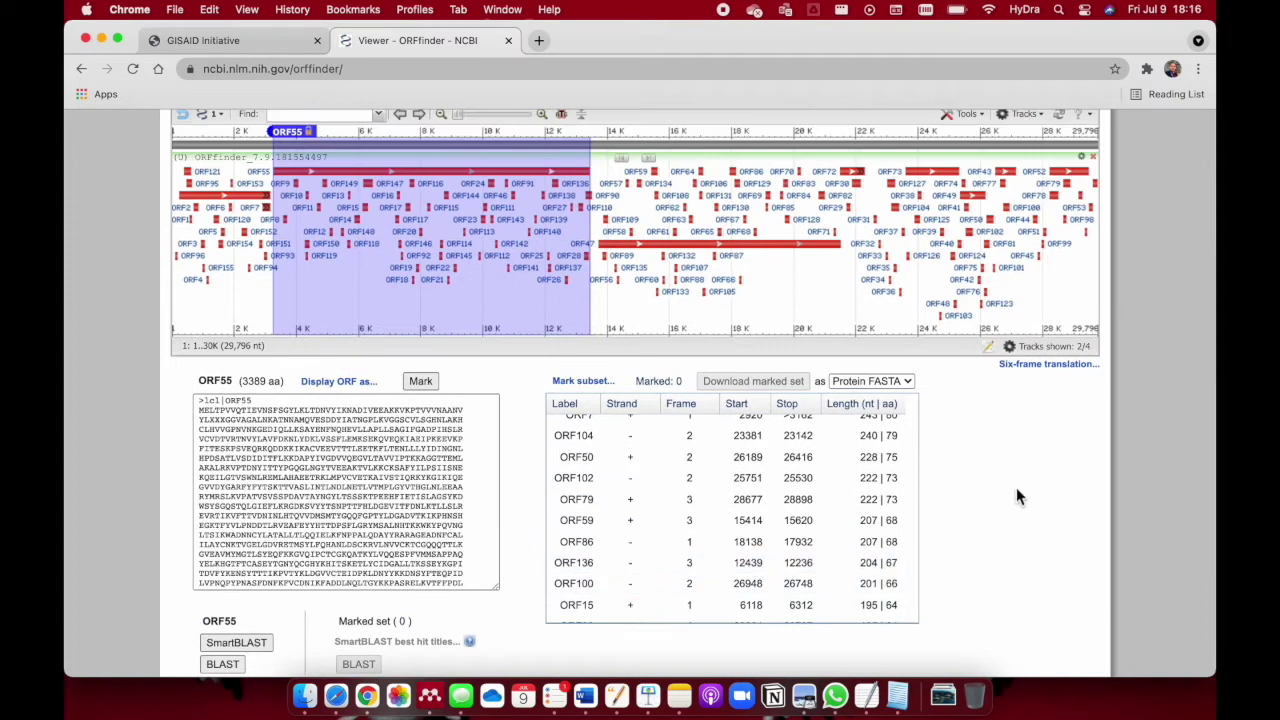
pyautogui.scroll(1, 781, 487)
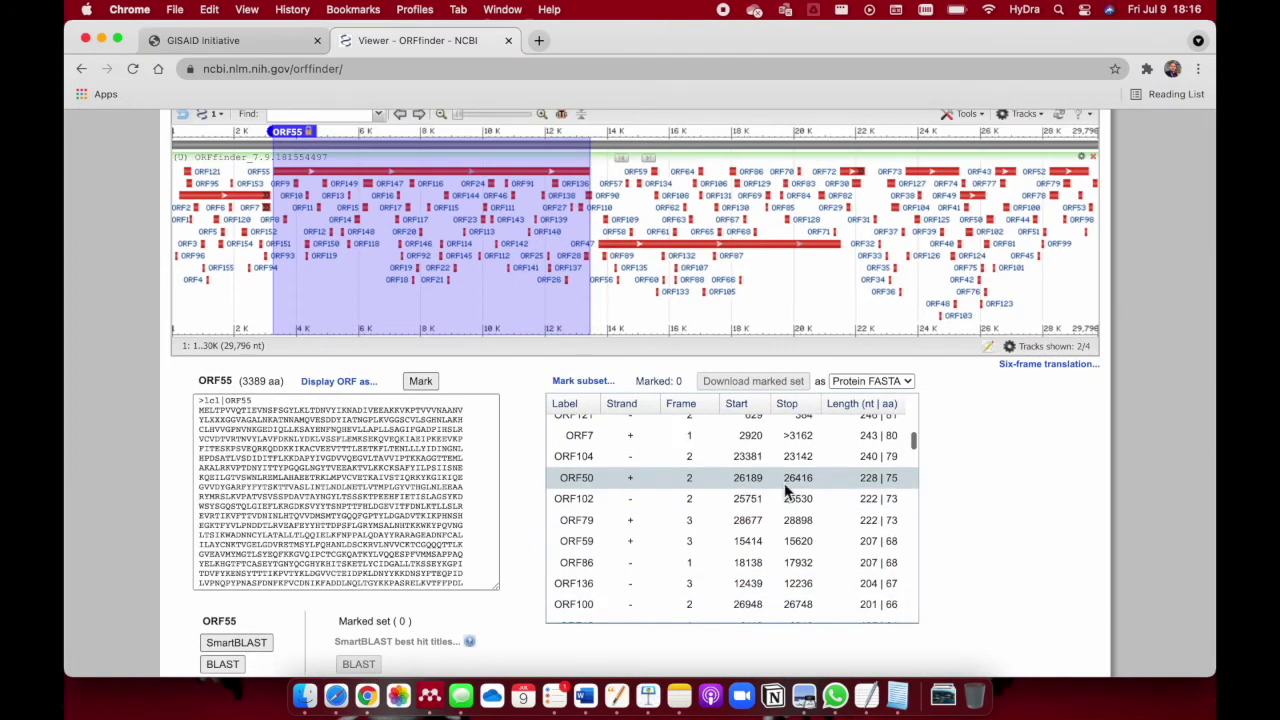
pyautogui.scroll(10, 786, 490)
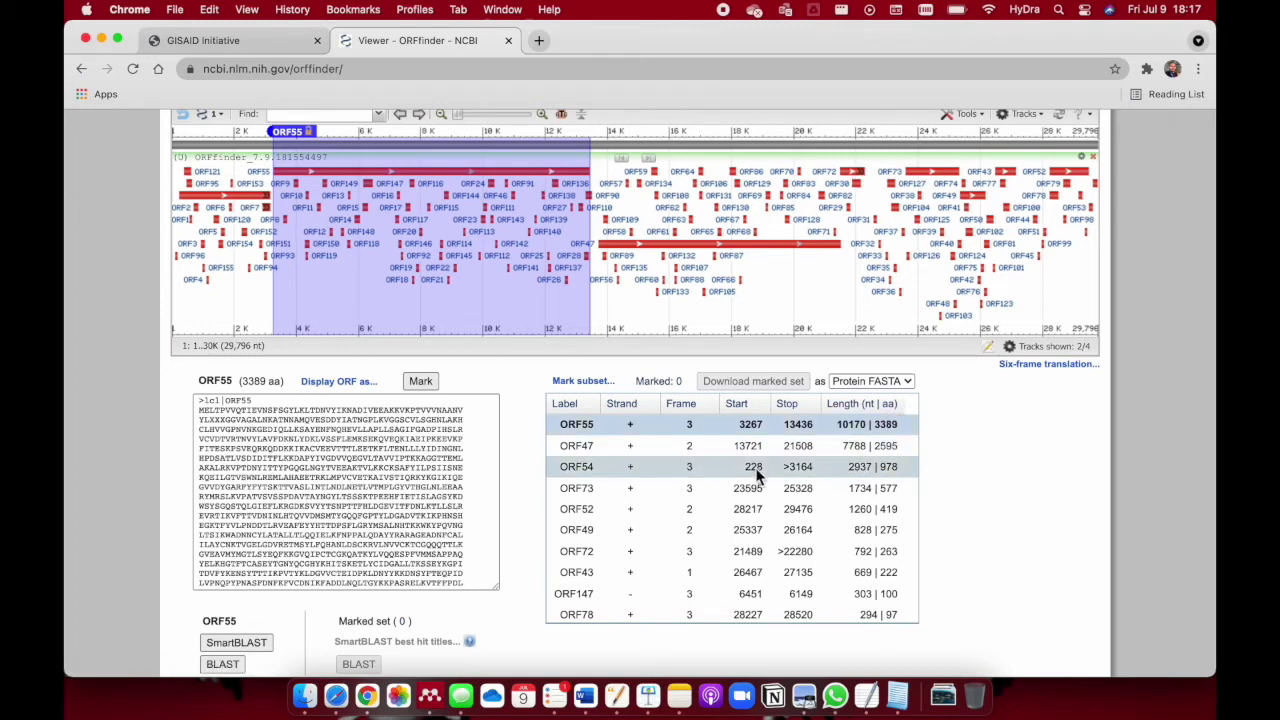
pyautogui.scroll(-2, 566, 480)
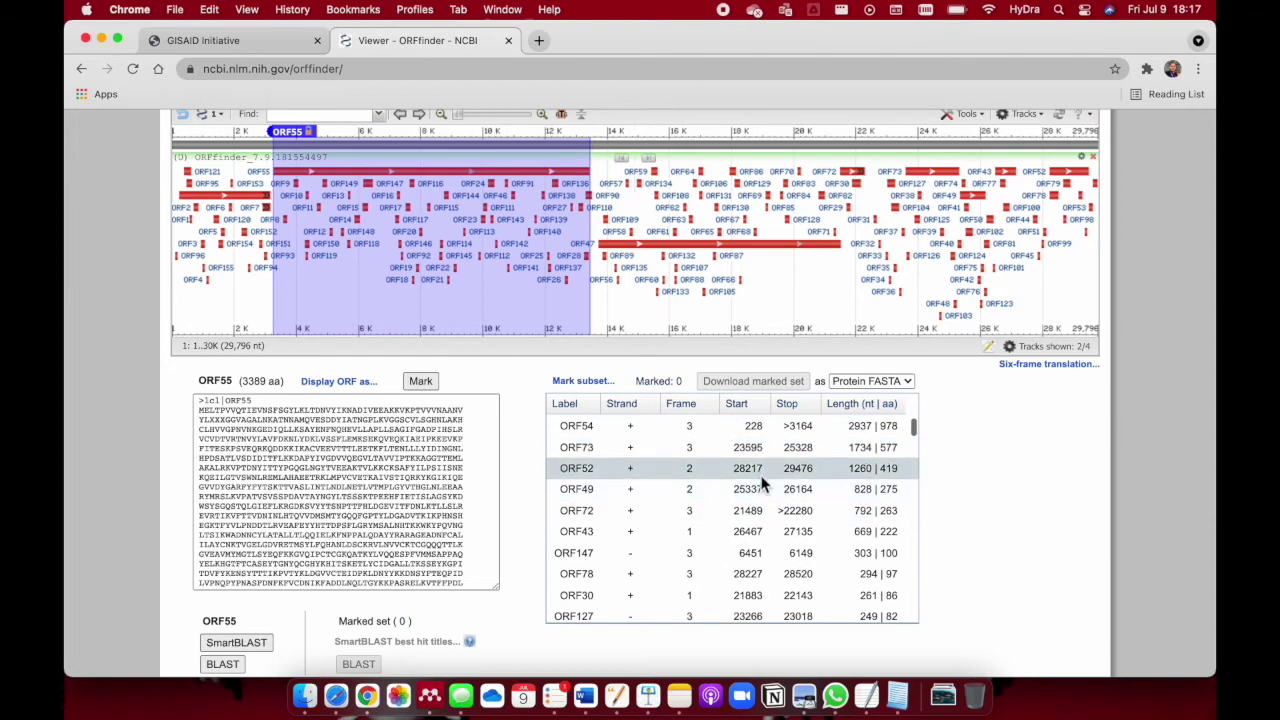
pyautogui.click(763, 487)
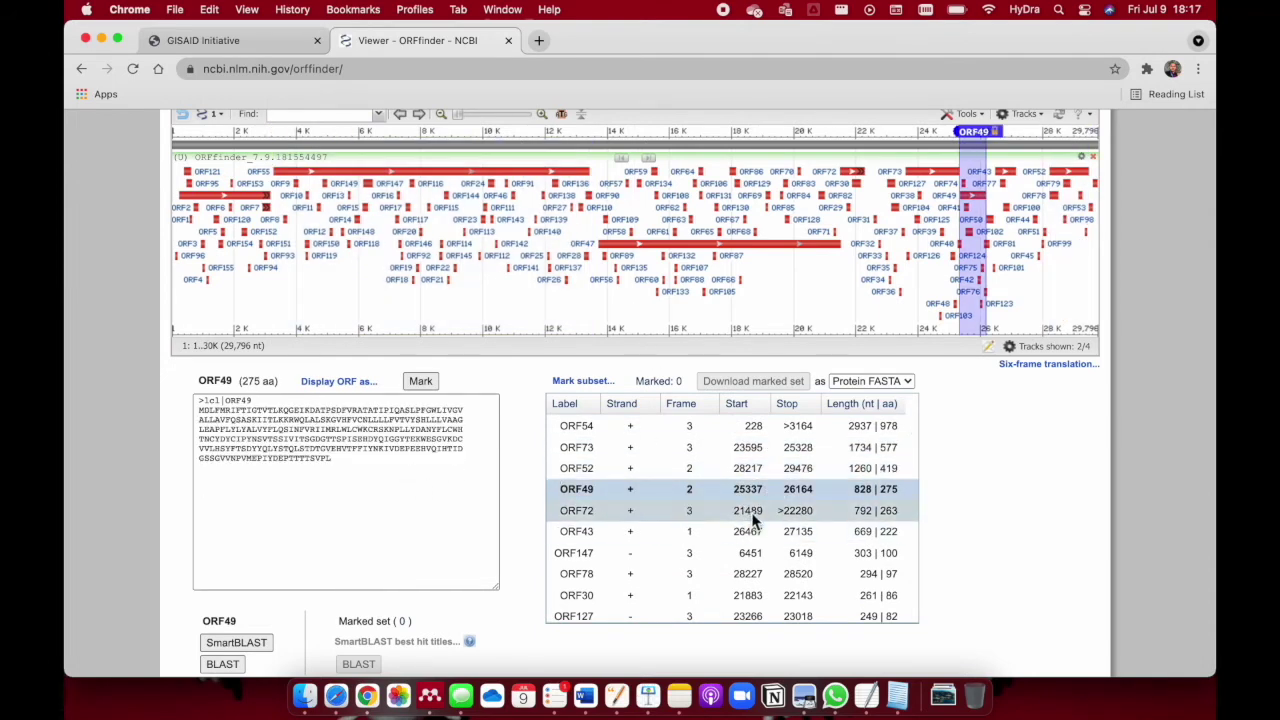
# Step: Display ORF72's protein translation and genome position, selecting then clearing its sequence text
pyautogui.click(750, 512)
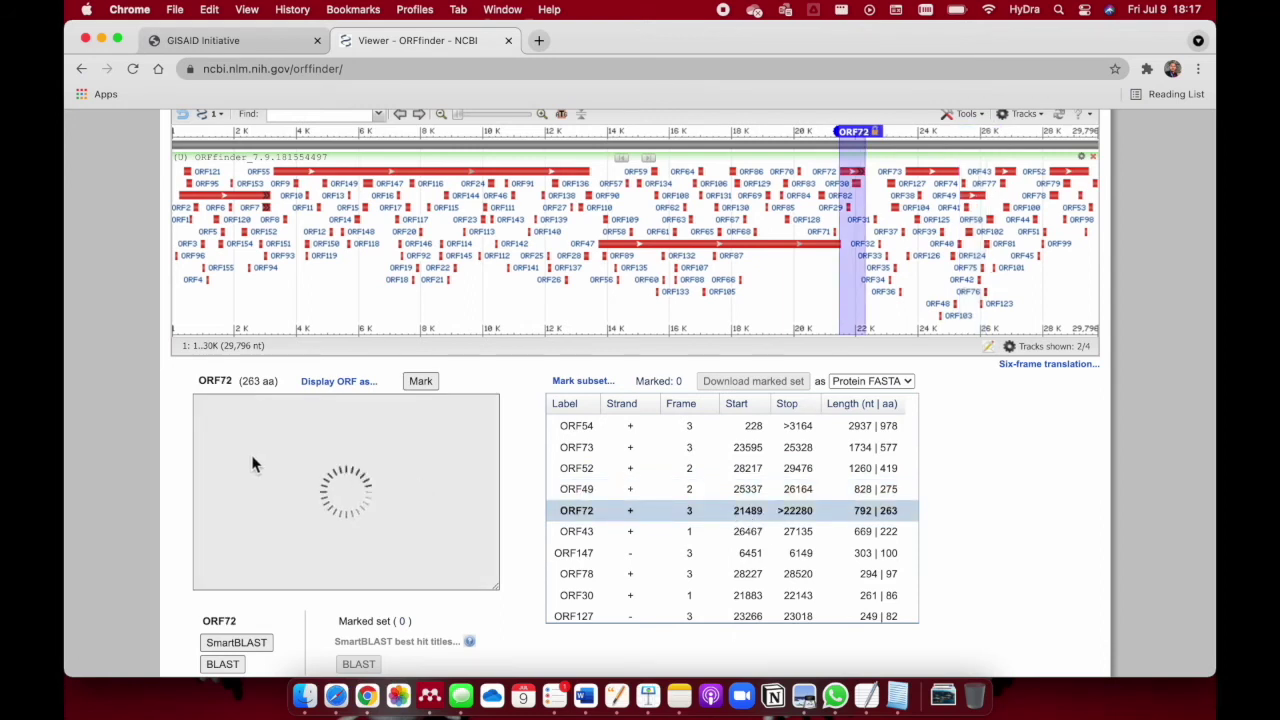
pyautogui.moveTo(291, 460); pyautogui.dragTo(204, 385)
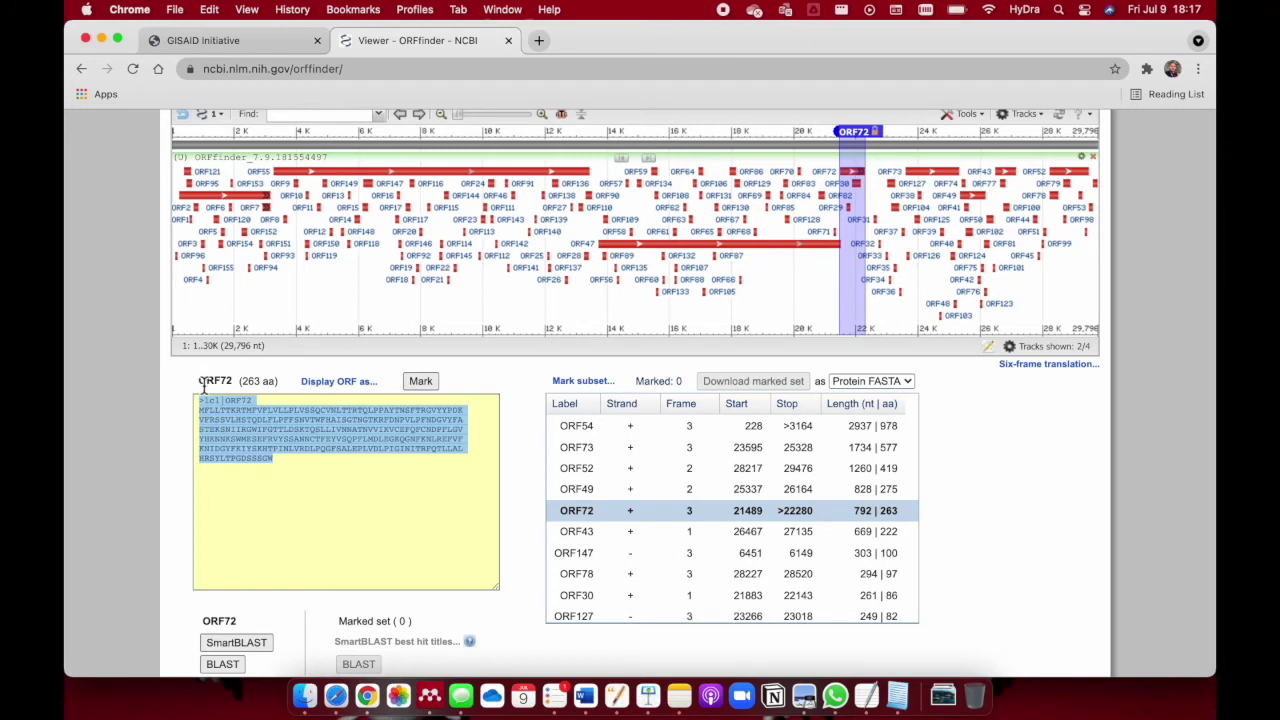
pyautogui.tripleClick(267, 386)
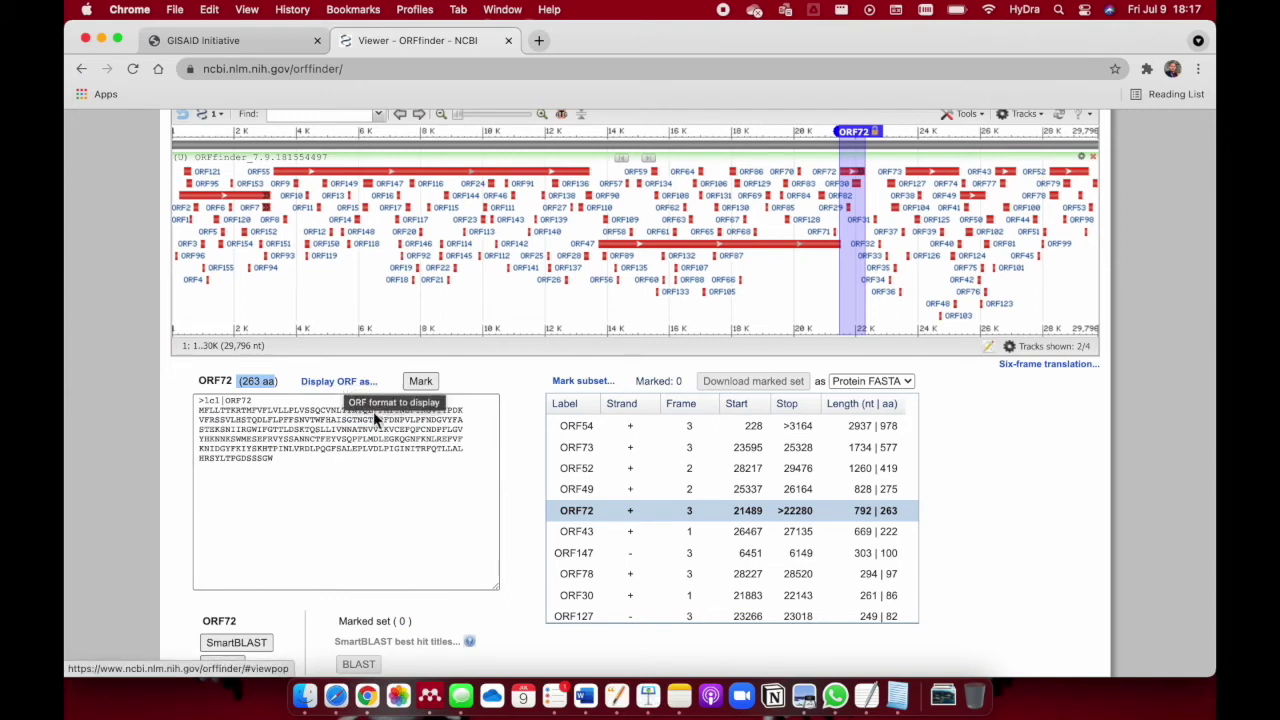
# Step: Show ORF77's 59 aa protein translation (26637–26816) and select its sequence text
pyautogui.scroll(-5, 825, 565)
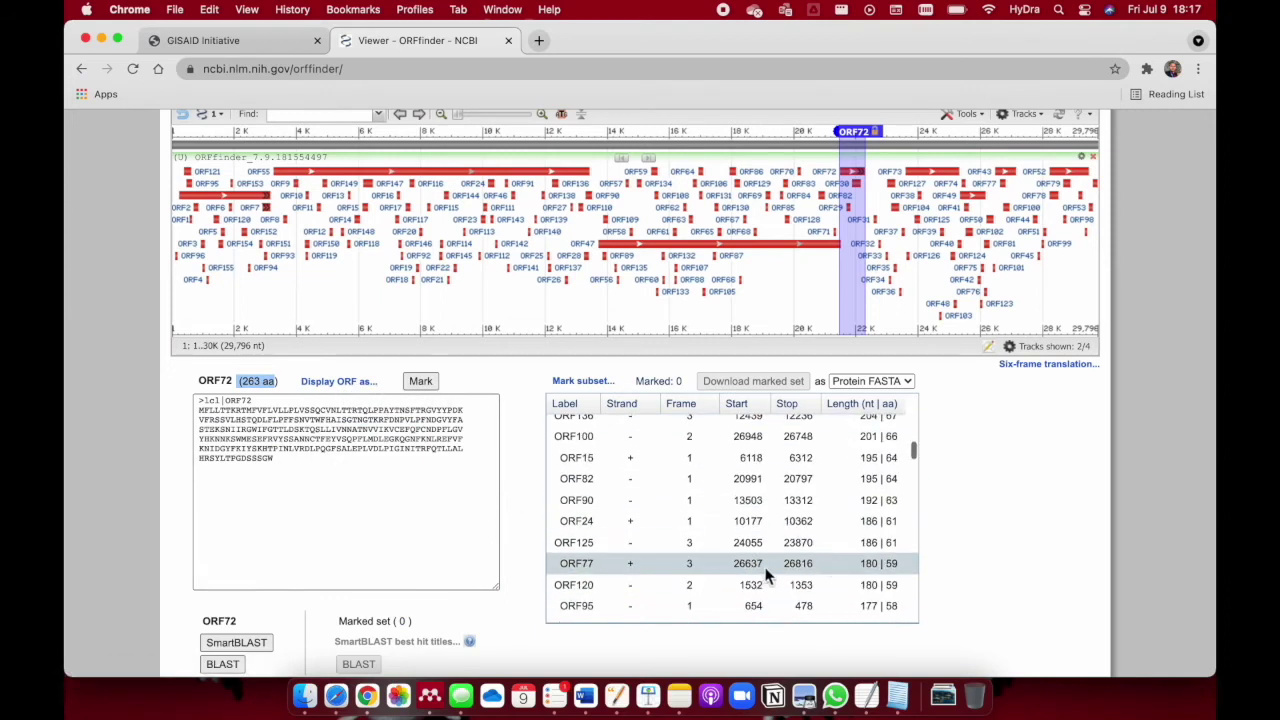
pyautogui.click(886, 563)
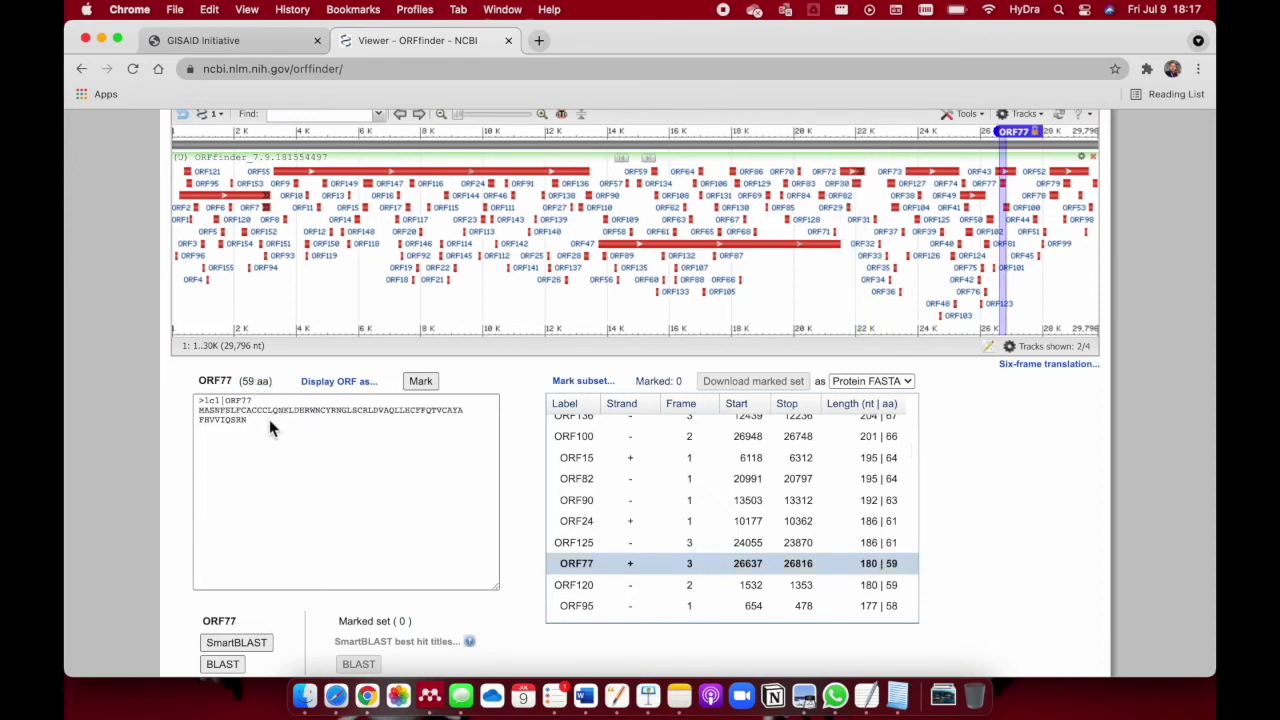
pyautogui.moveTo(262, 422); pyautogui.dragTo(185, 413)
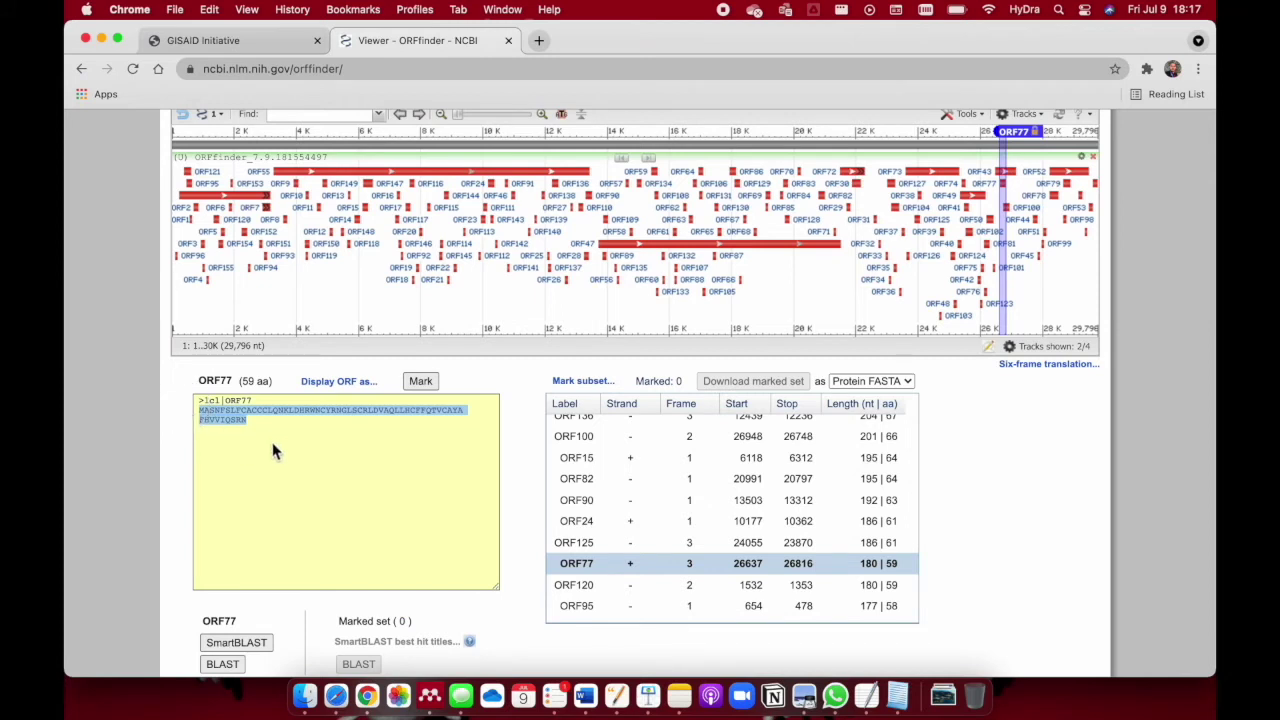
# Step: Deselect ORF77's sequence text and scroll through the sequence box and results table
pyautogui.click(246, 428)
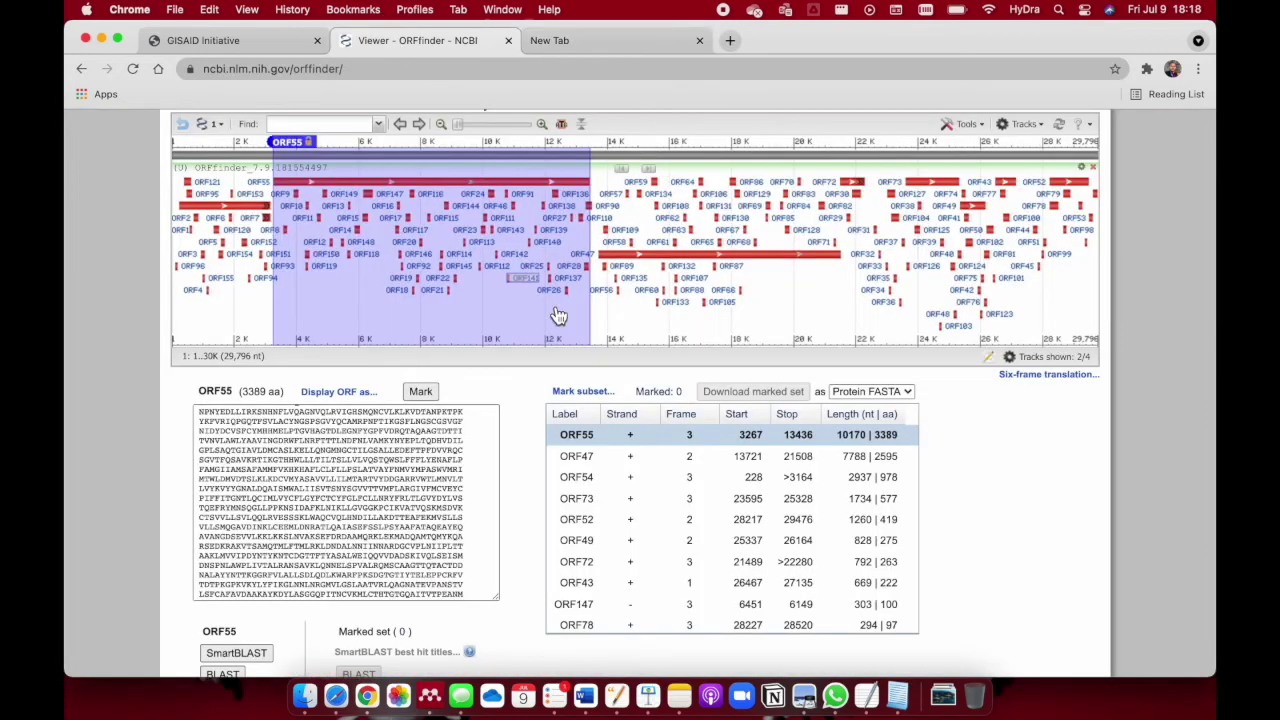
pyautogui.scroll(-1, 770, 484)
pyautogui.scroll(-10, 770, 484)
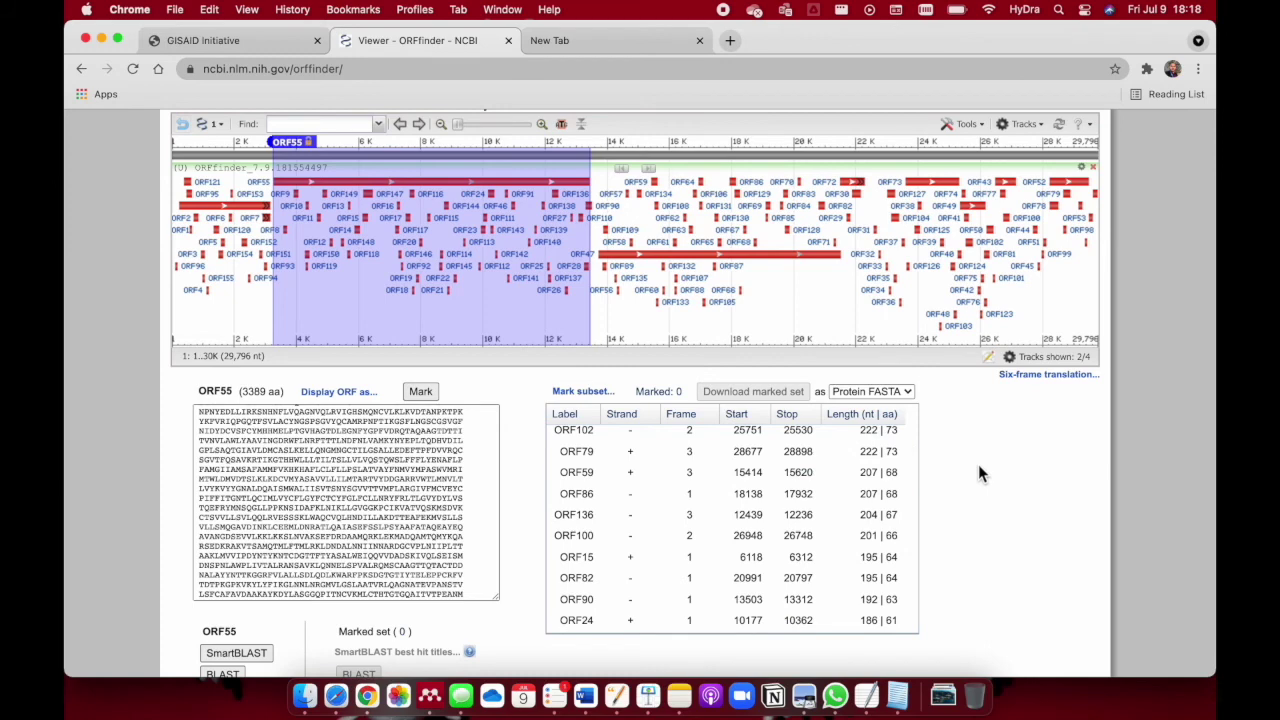
pyautogui.scroll(-2, 418, 511)
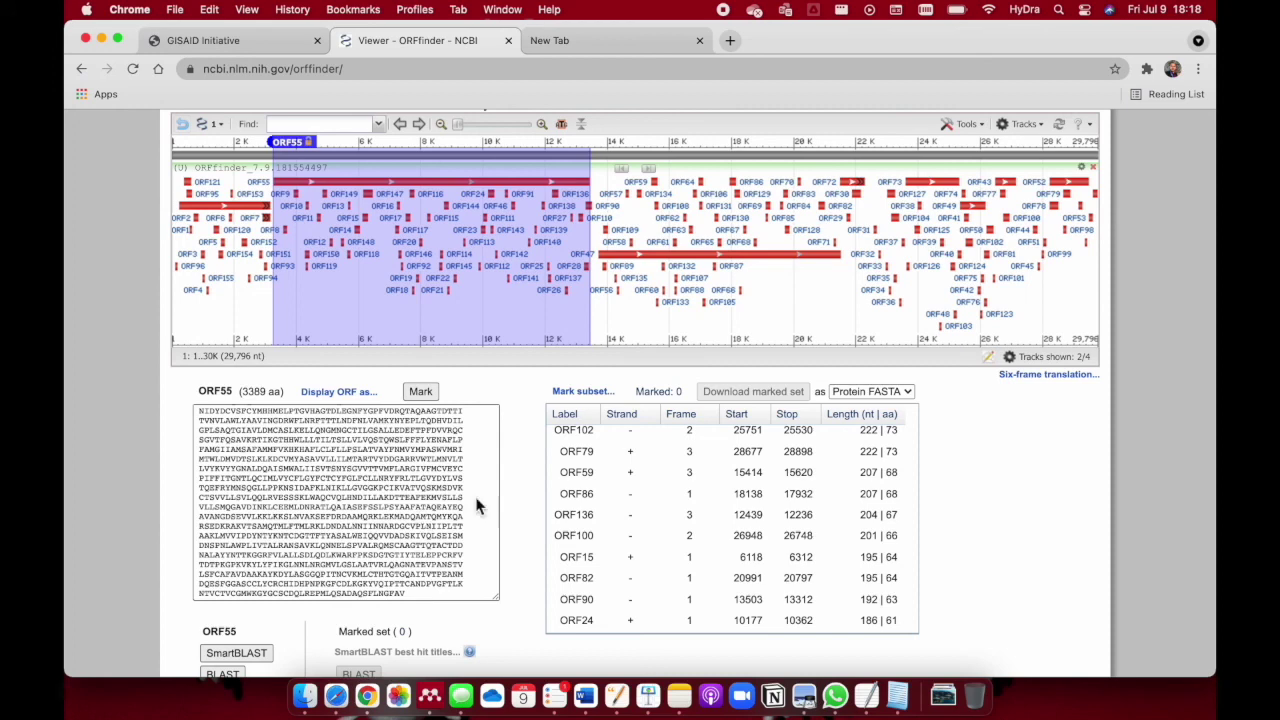
pyautogui.scroll(1, 637, 270)
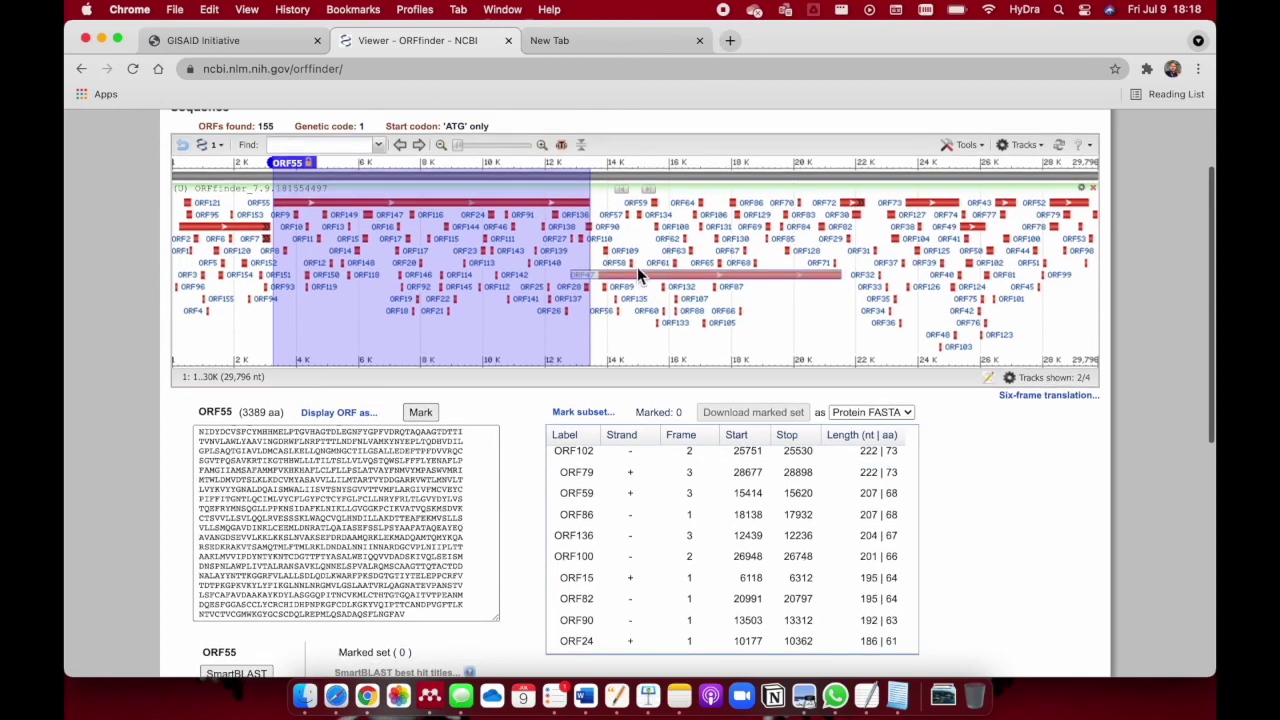